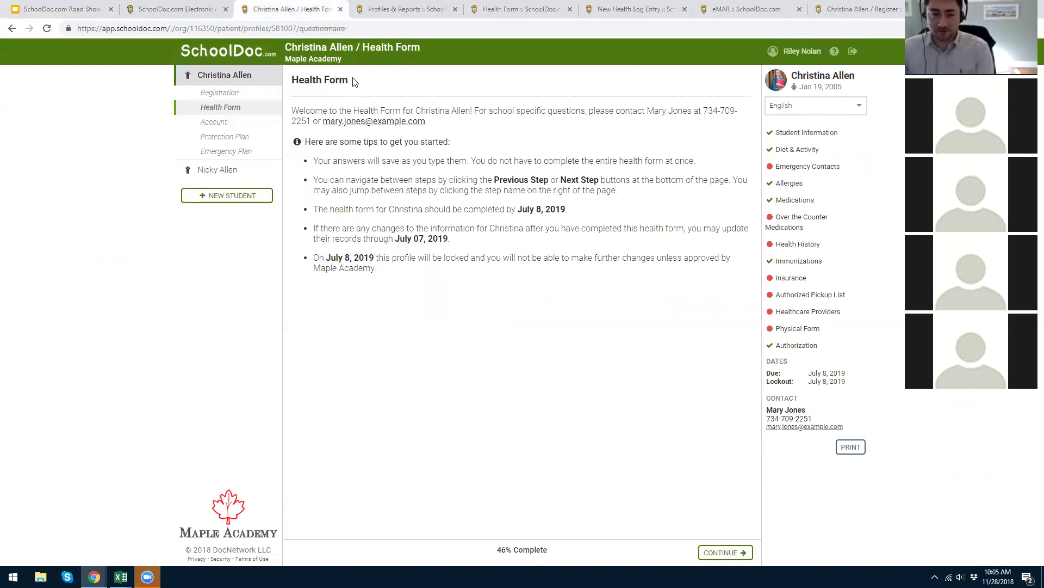
Read the health form's introductory tips and completion deadline, and view its Emergency Contacts section.
triple_click(371, 80)
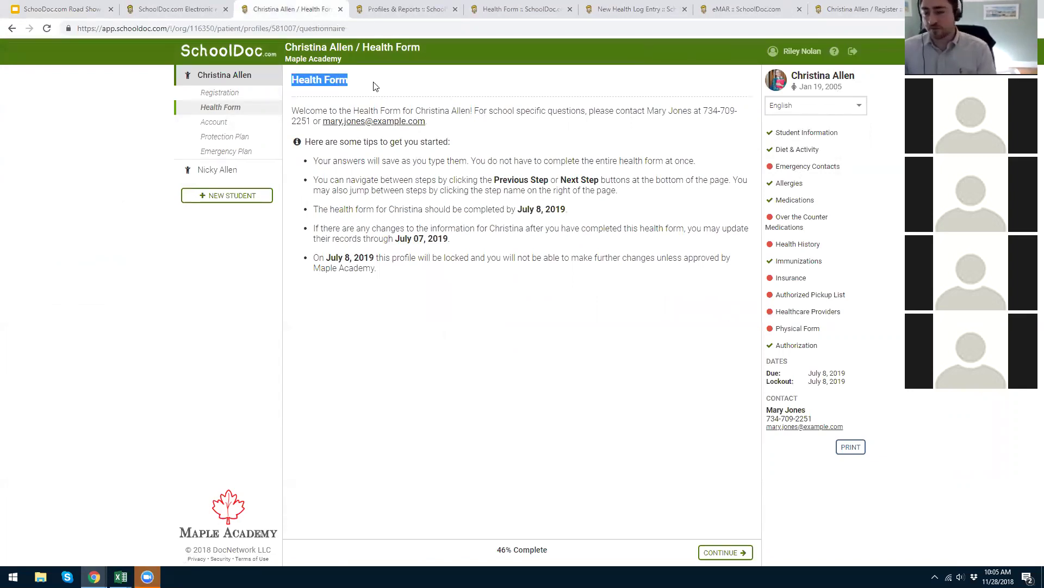
click(384, 91)
drag(384, 91, 478, 283)
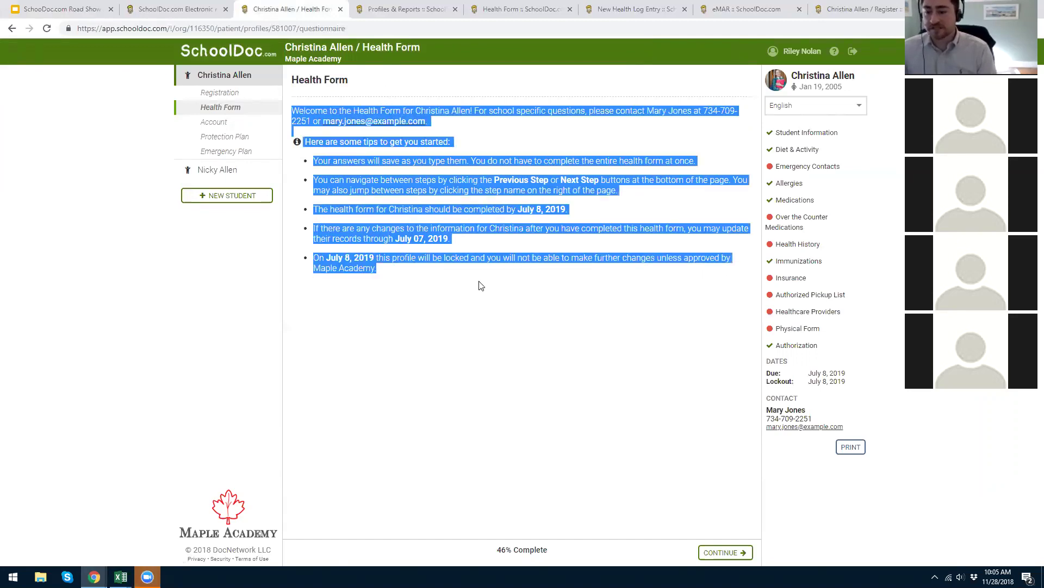
click(510, 131)
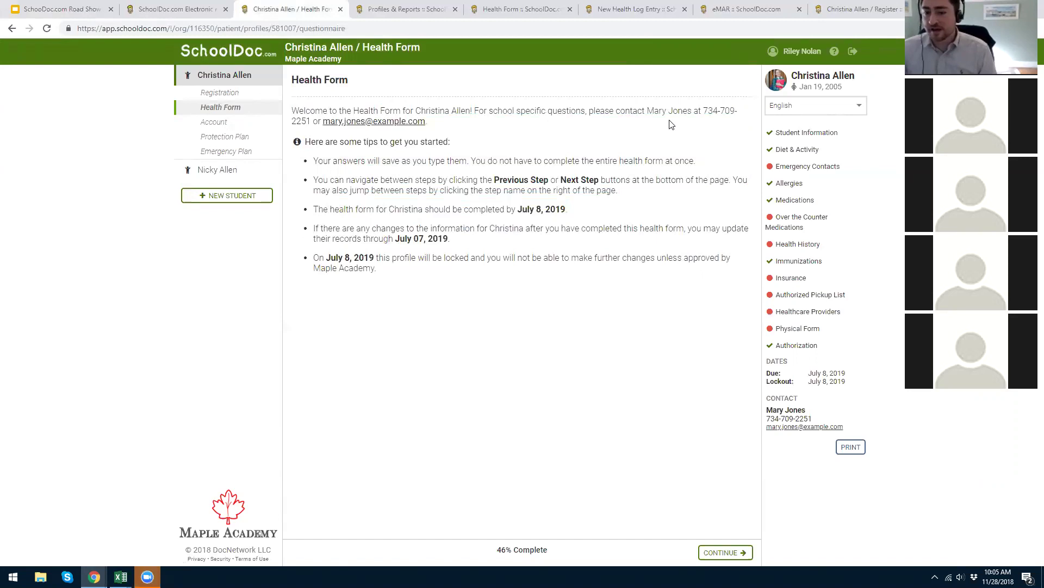
drag(515, 209, 590, 210)
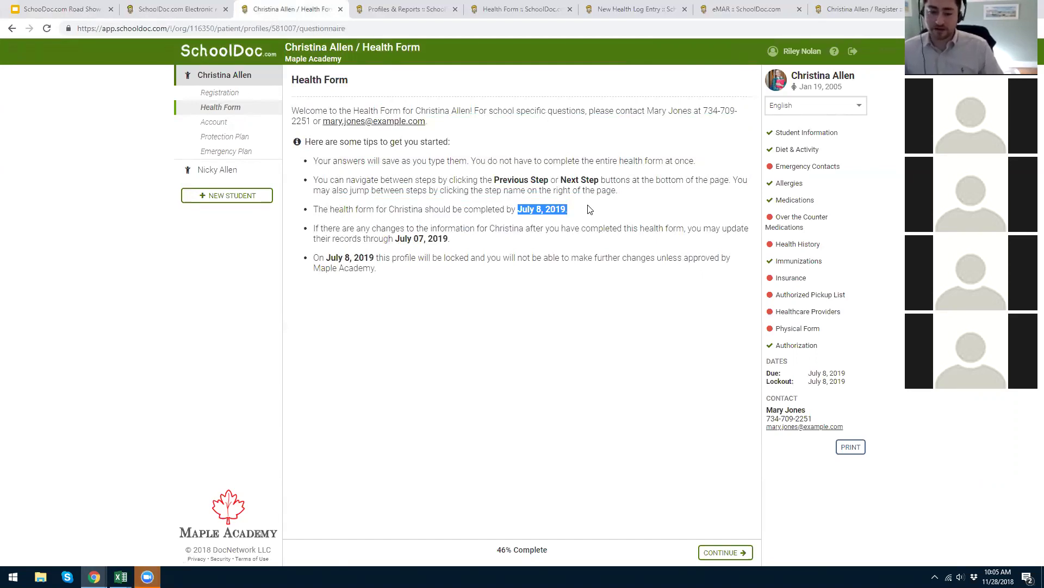
click(657, 153)
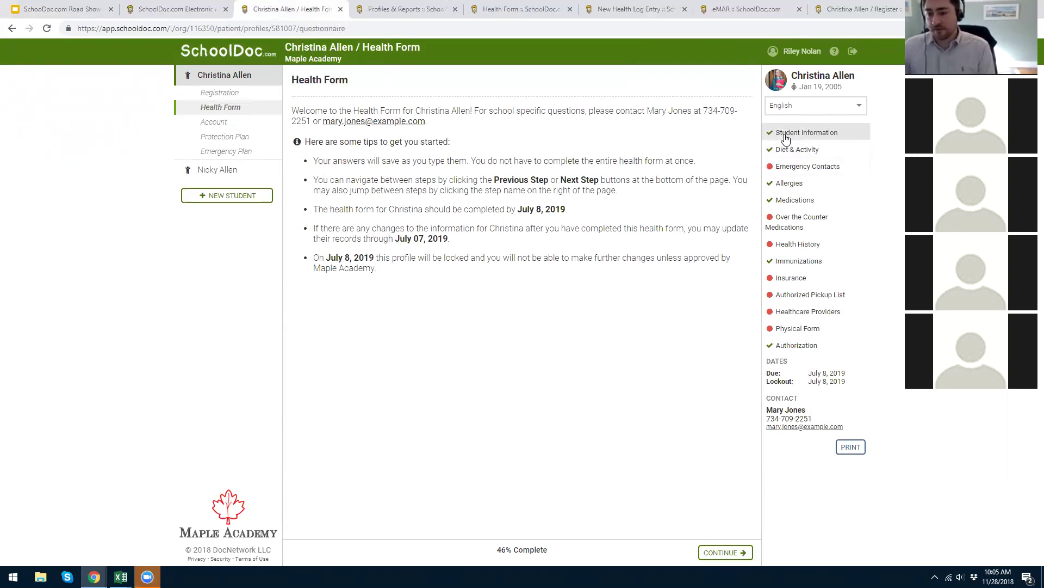
click(795, 169)
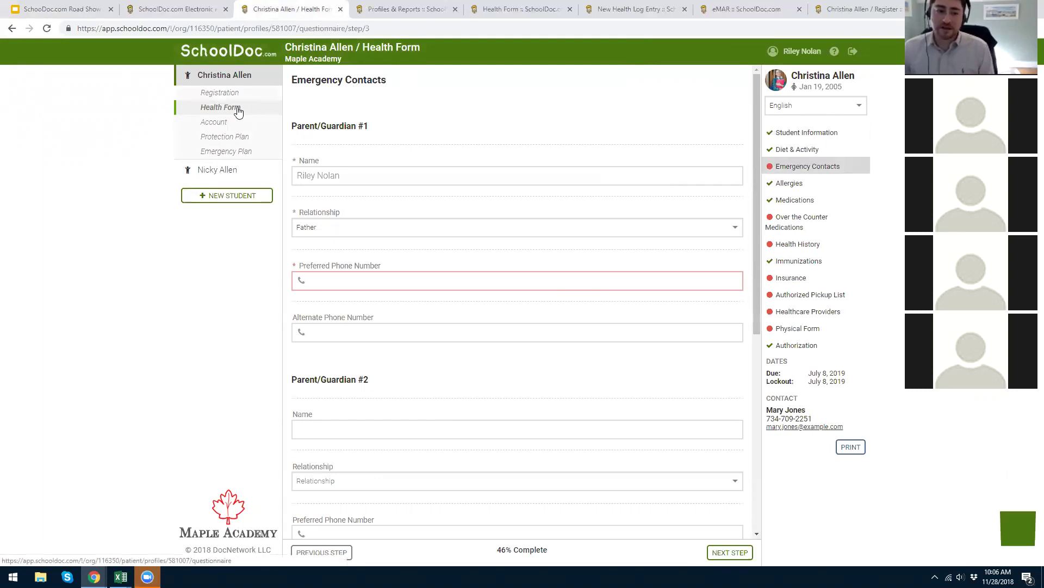
click(787, 166)
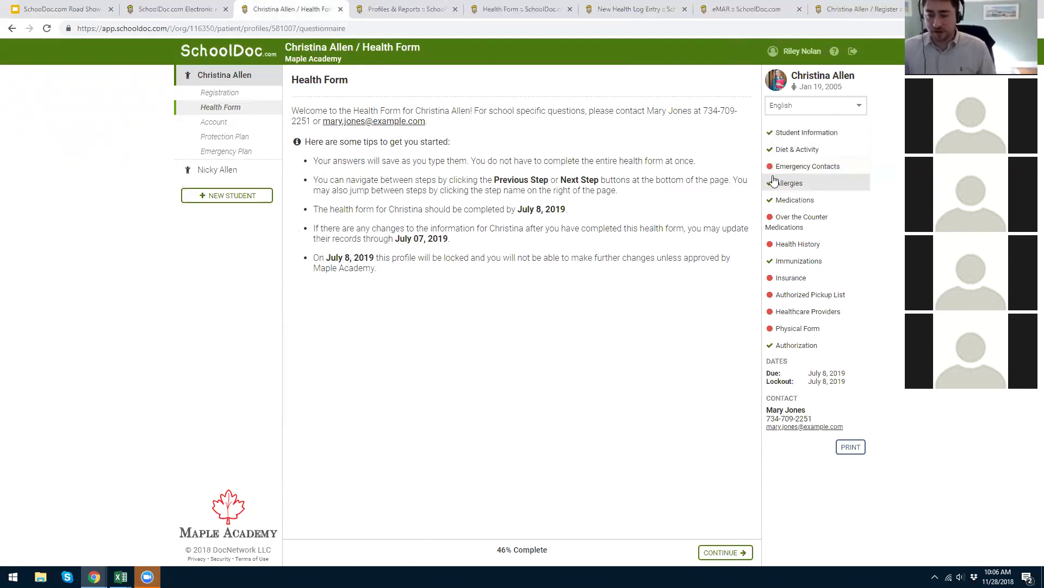
In the Allergies section, answer Yes to food allergies and choose Nuts, Peanuts as the allergen.
click(812, 184)
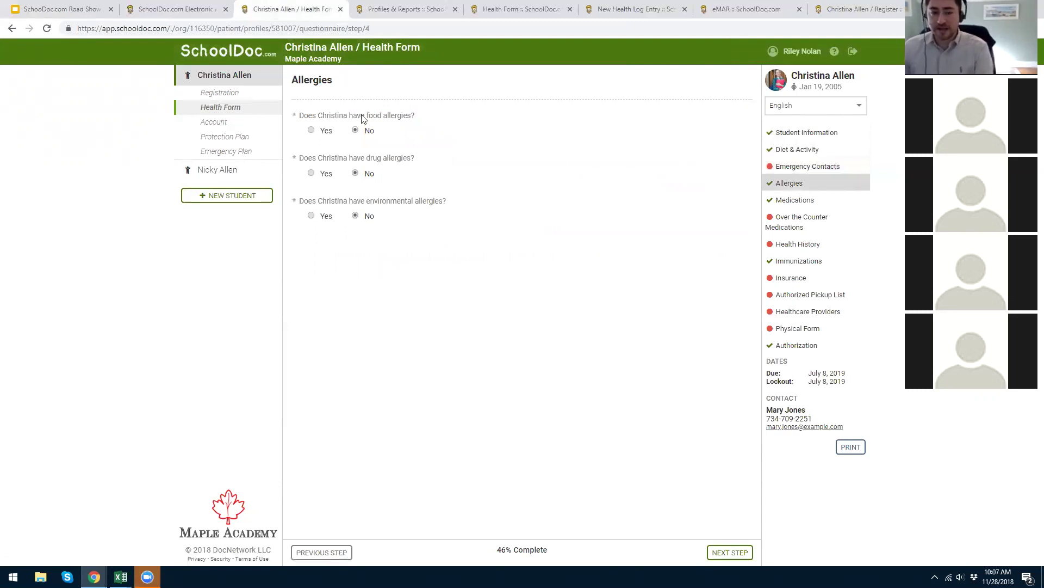
click(325, 133)
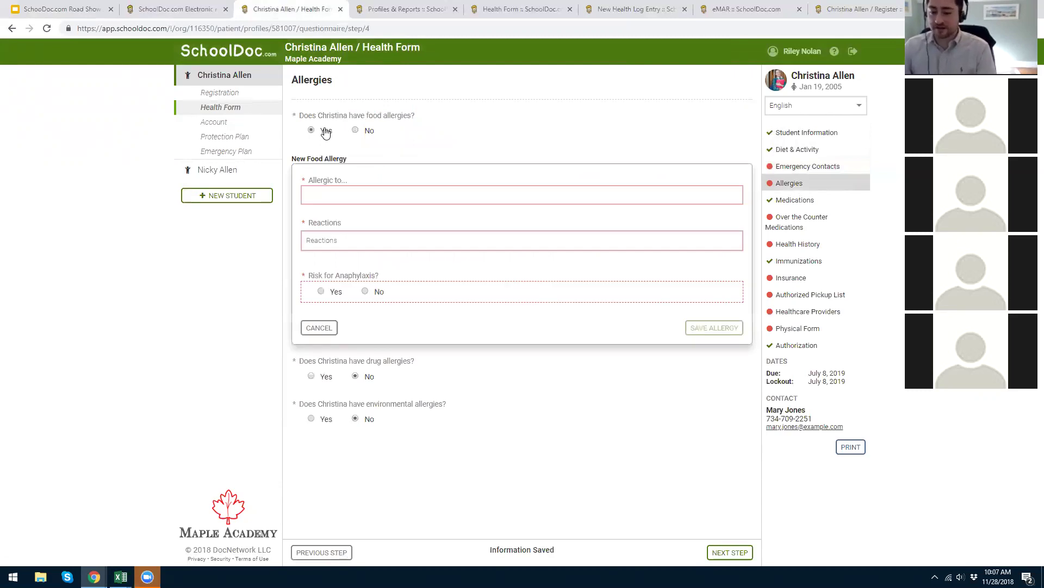
click(338, 185)
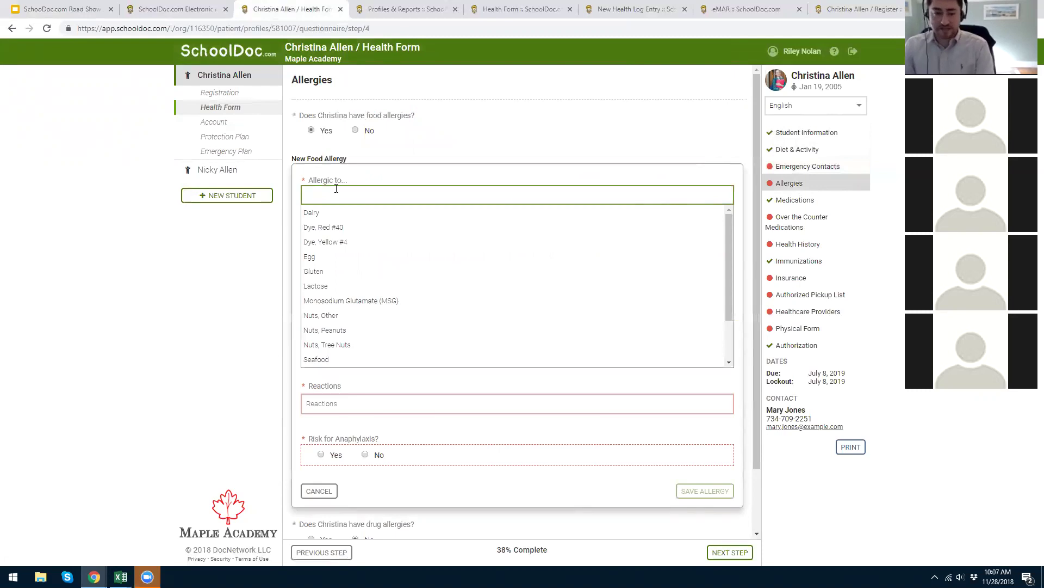
text(peanu)
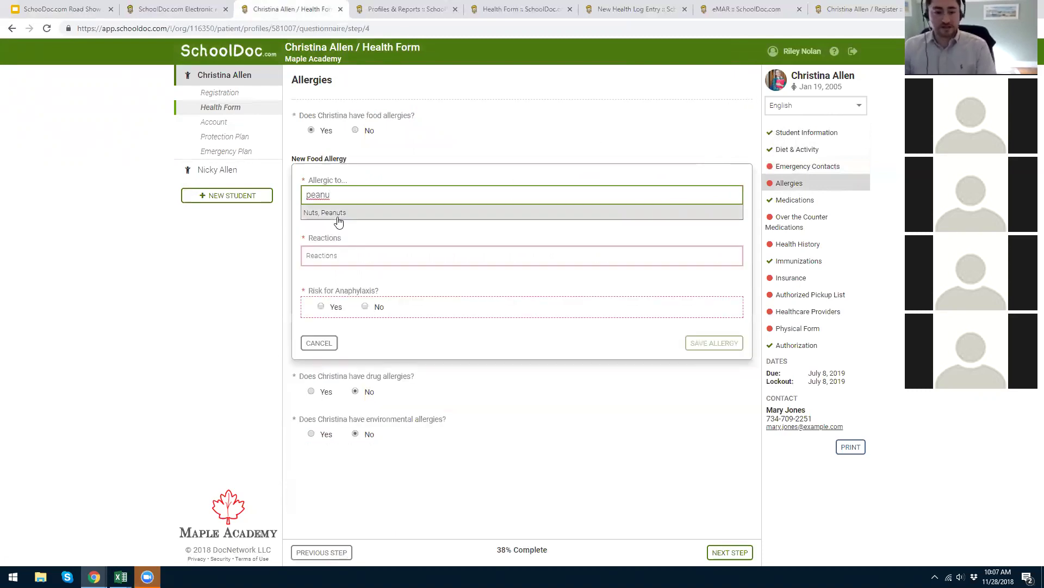
click(338, 213)
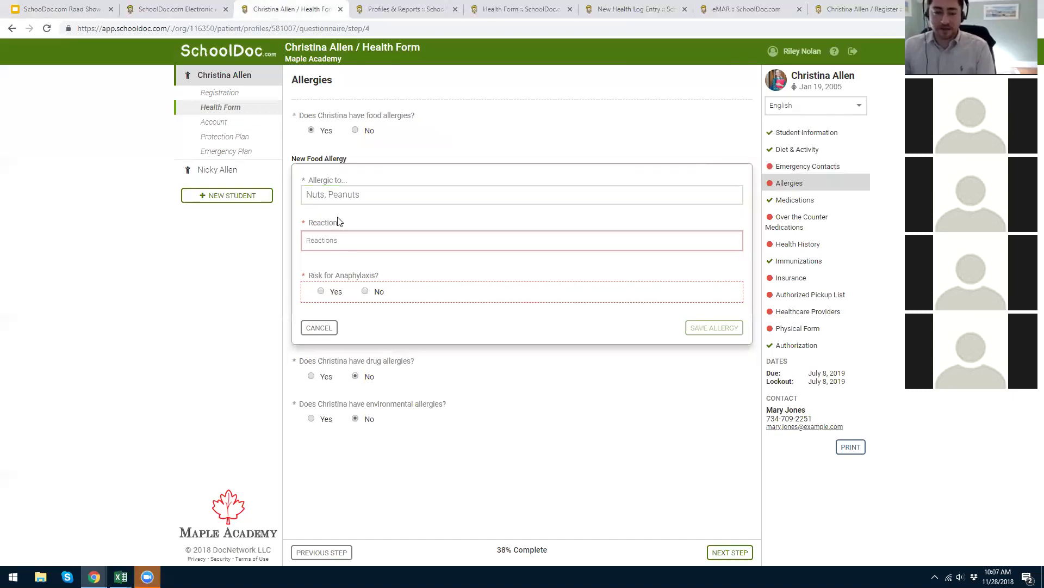
Set the peanut allergy's reaction to Hives, answer Yes for anaphylaxis risk and bringing an Epi-Pen, and save the allergy.
click(315, 234)
text(hives)
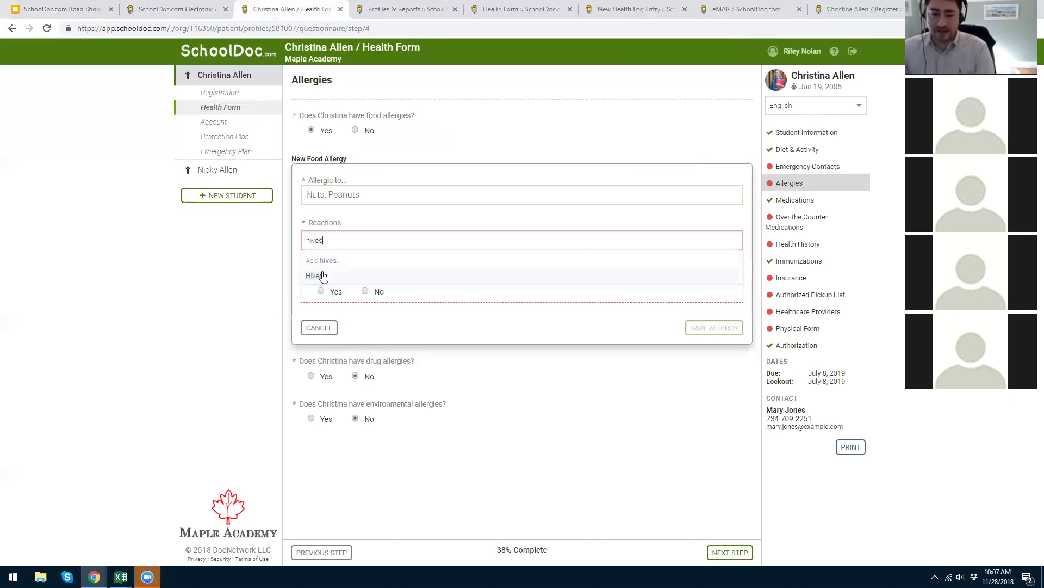
click(315, 275)
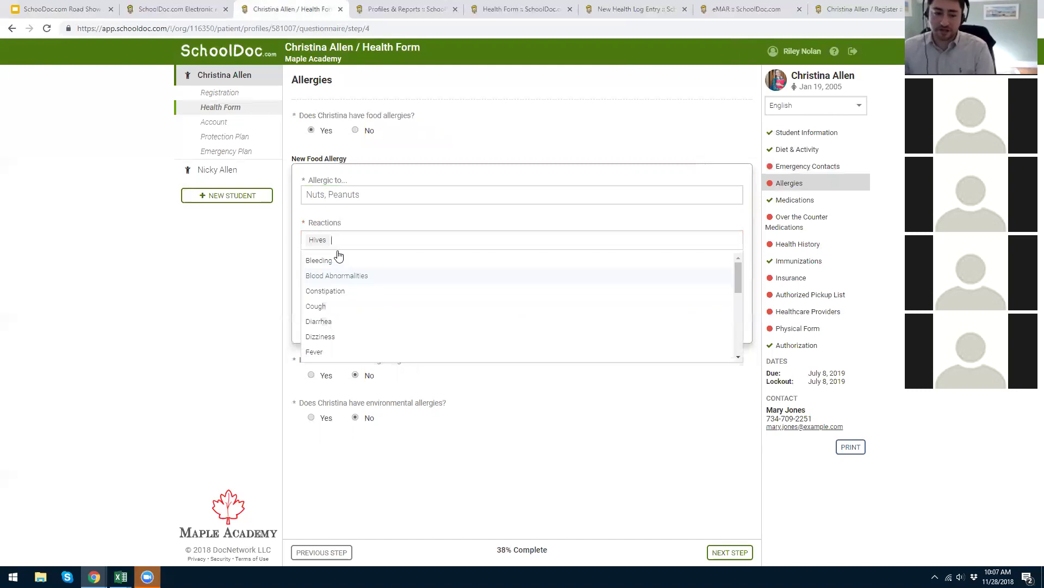
click(334, 290)
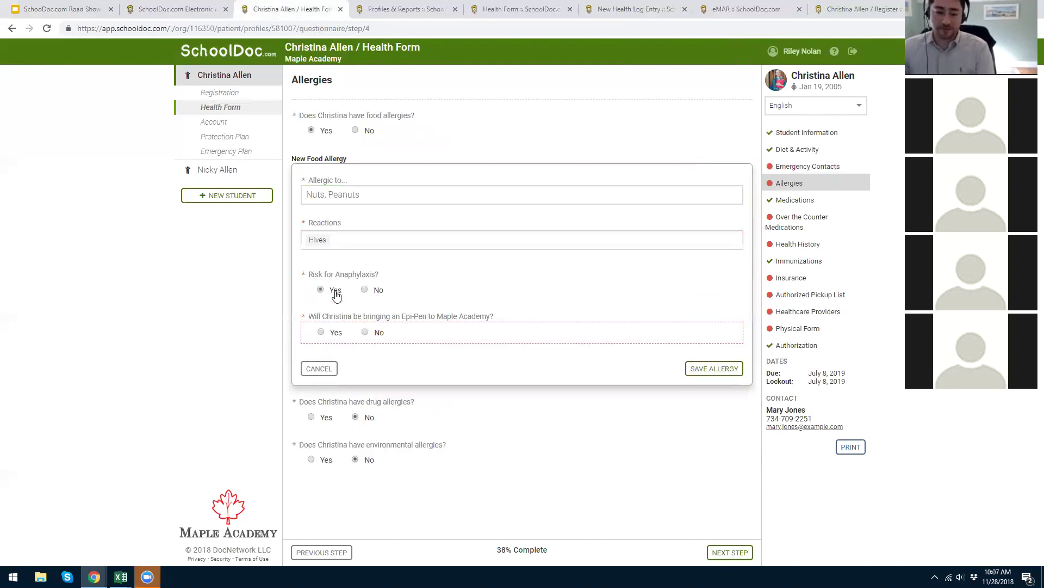
double_click(320, 337)
click(322, 331)
click(690, 368)
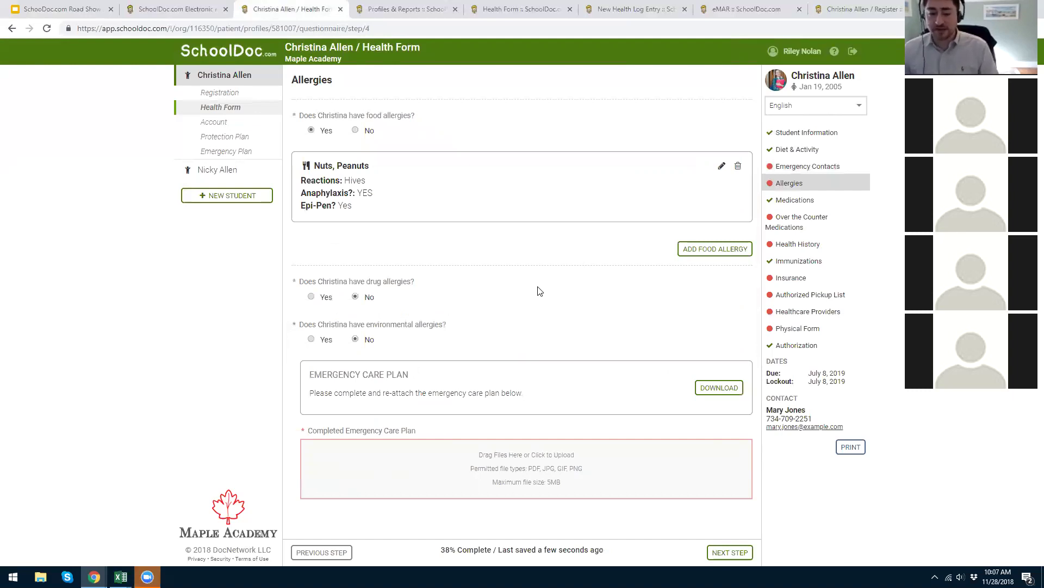
Download the emergency care plan PDF, open it for viewing and close it.
click(708, 386)
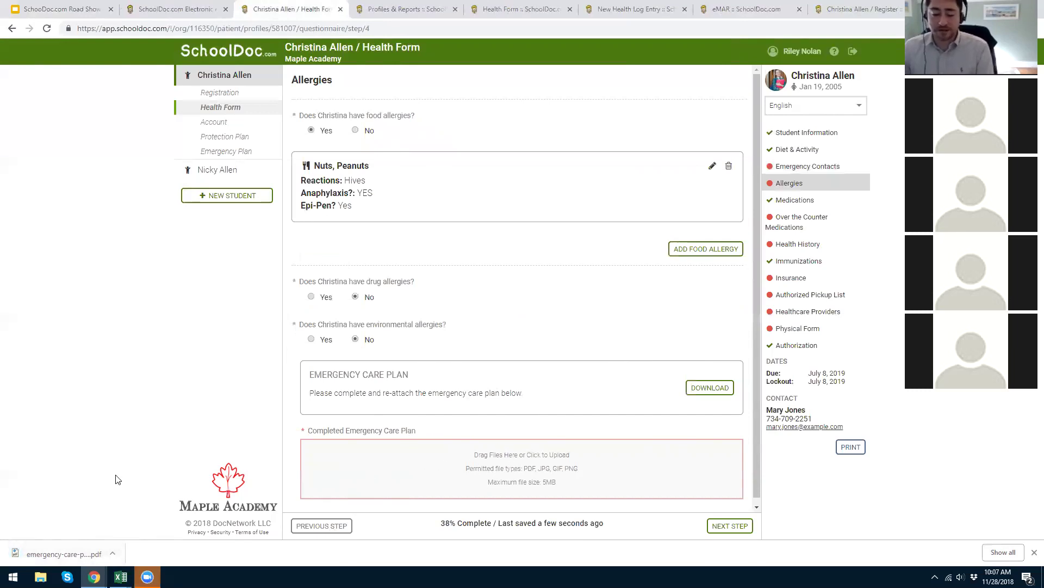
click(63, 553)
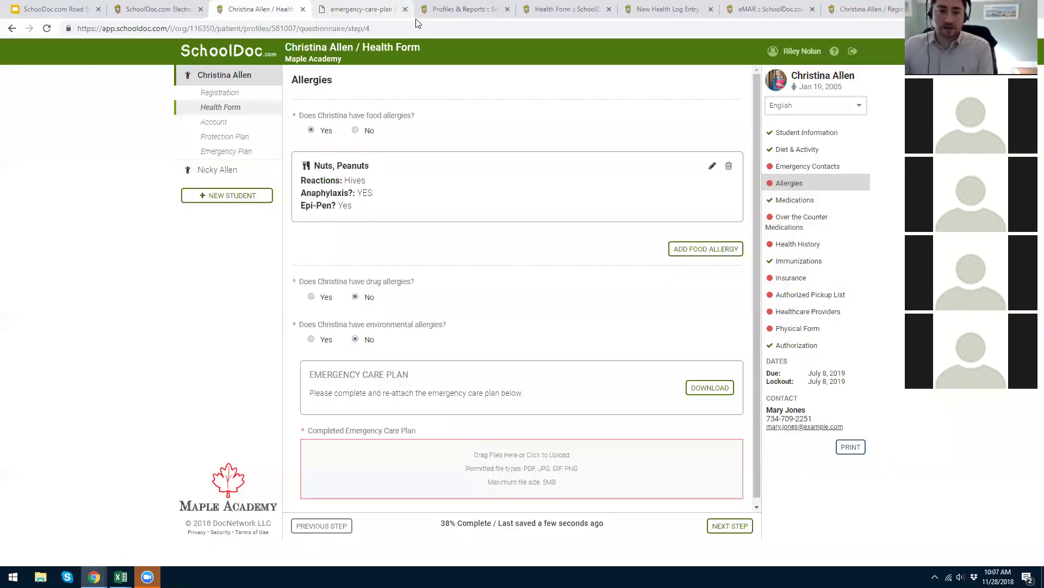
click(405, 9)
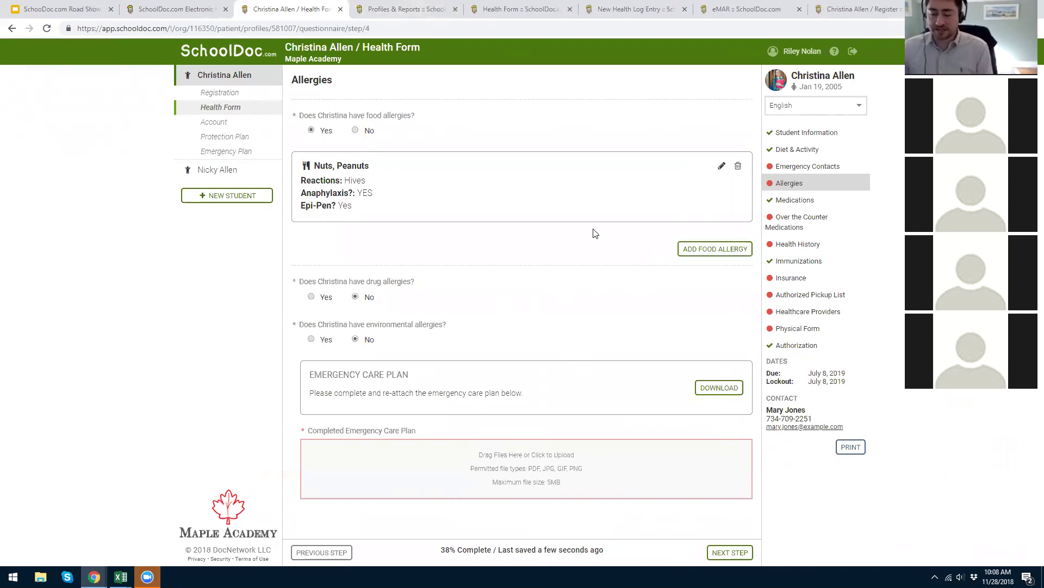
In the Medications section, answer Yes to taking medications and choose Claritin as the medication name.
click(786, 204)
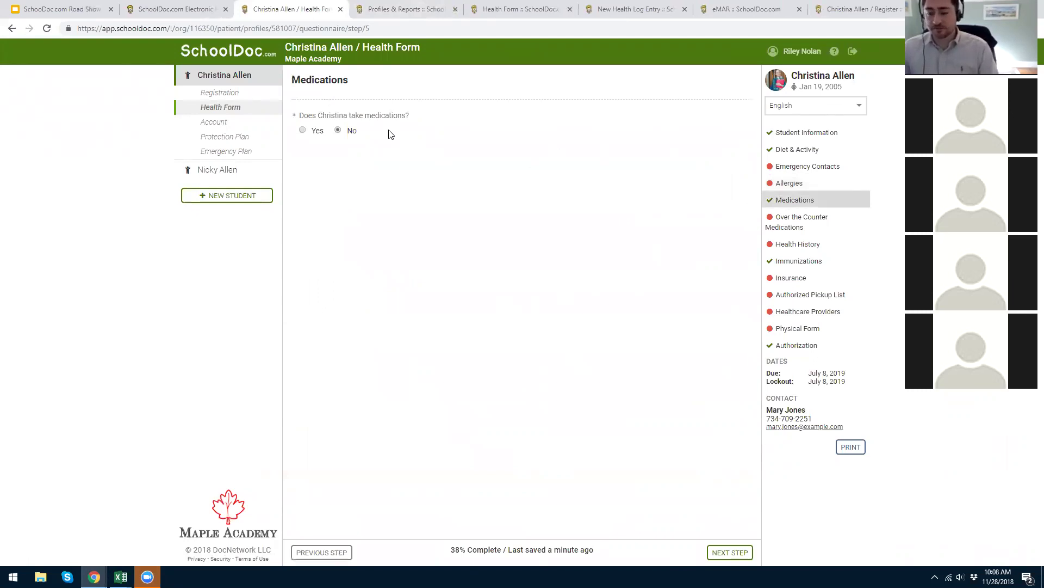
click(311, 134)
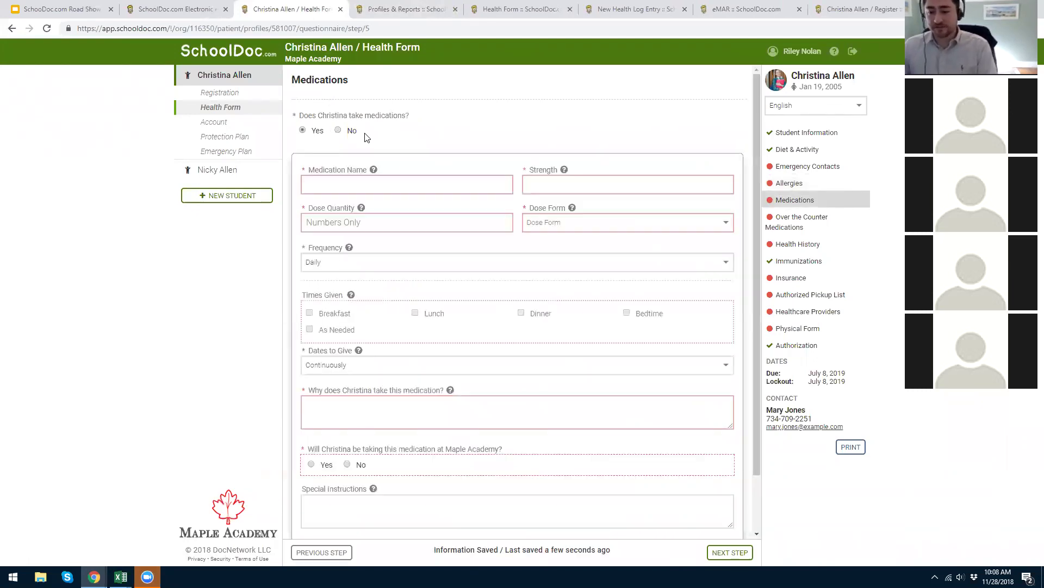
click(346, 183)
text(c)
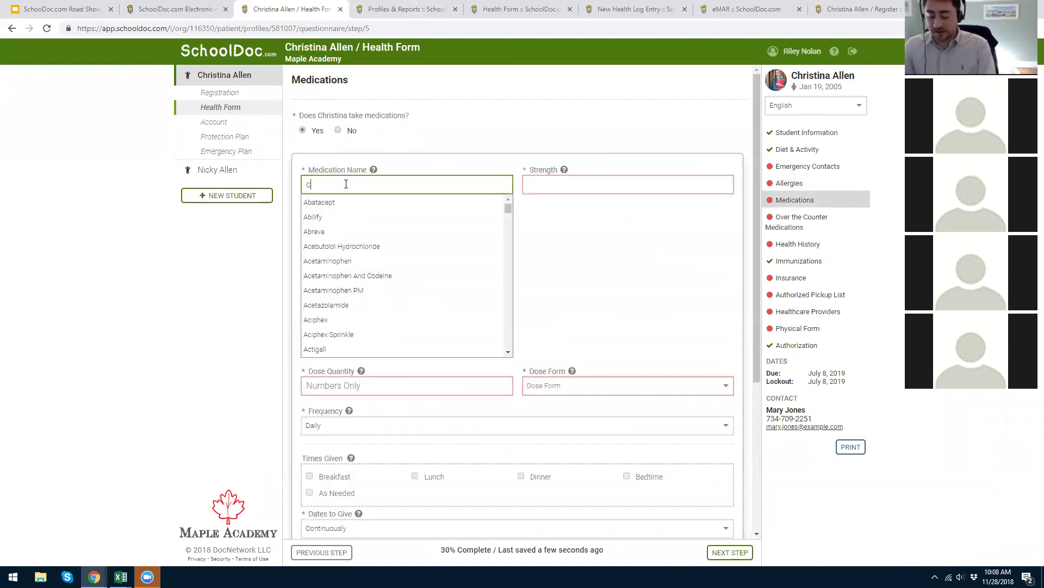
text(lari)
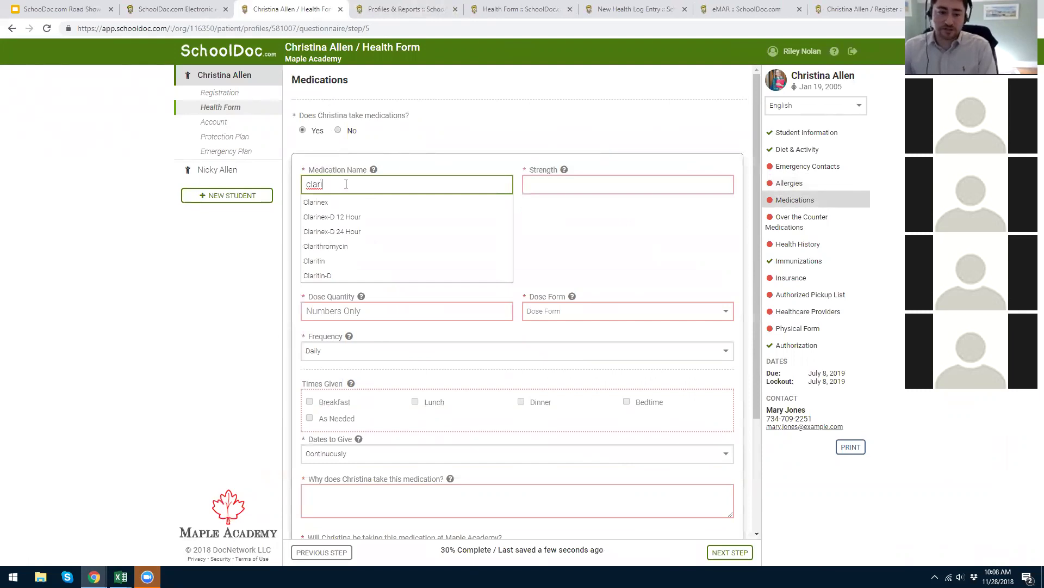
click(315, 261)
Set the Claritin strength to 10 mg tablet, the dose quantity to 1 and the dose form to Tablet(s).
click(578, 184)
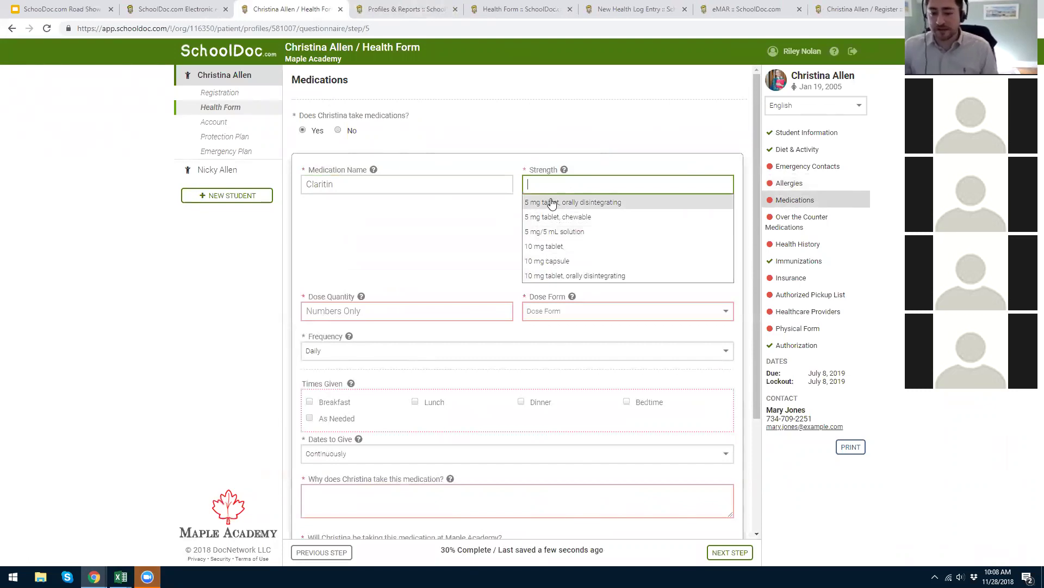
click(554, 247)
click(495, 226)
text(1)
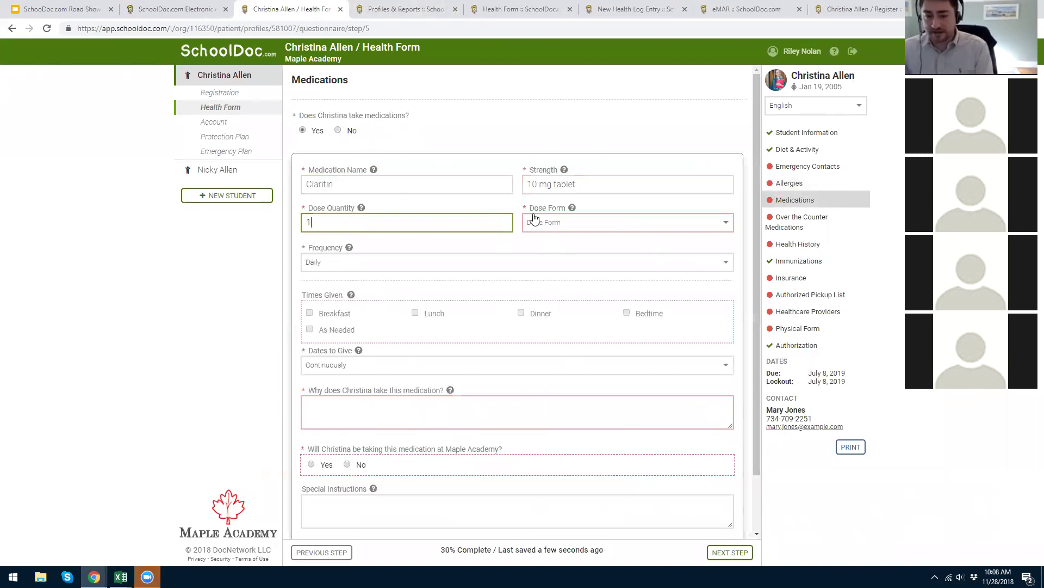
click(565, 224)
text(tab)
click(569, 241)
Schedule Claritin at Lunch, give "seasonal allergies" as the reason, answer Yes to taking it at school, and save the medication.
scroll(441, 294, down, 1)
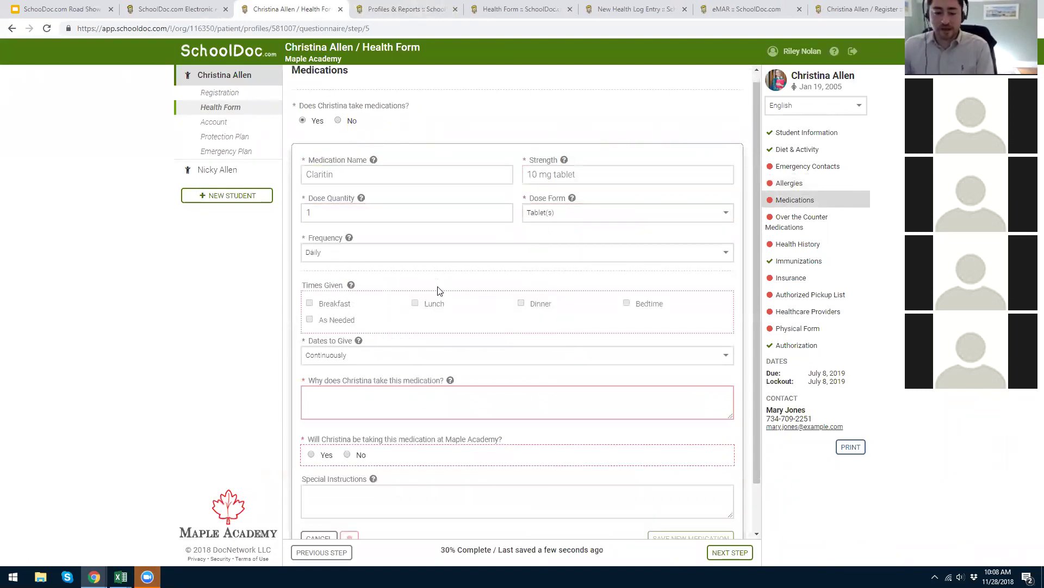
click(432, 265)
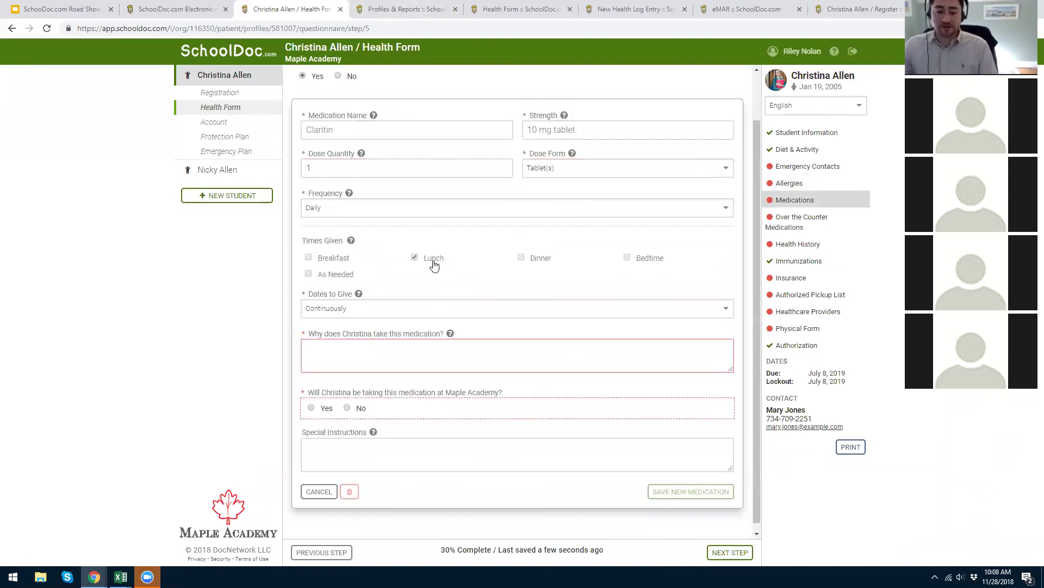
click(401, 349)
text(season)
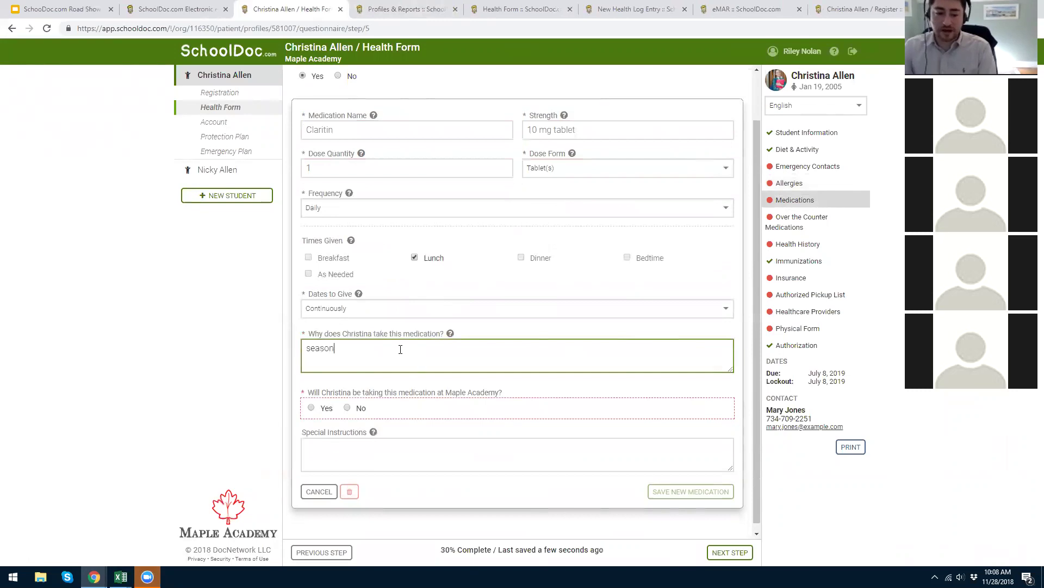
text(al allerg)
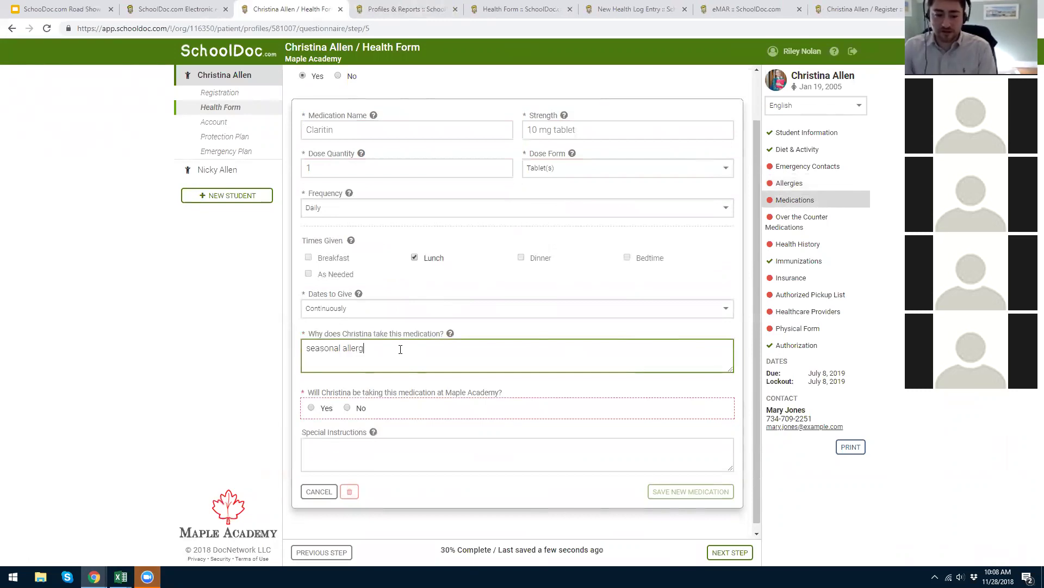
text(ies)
click(315, 409)
click(686, 490)
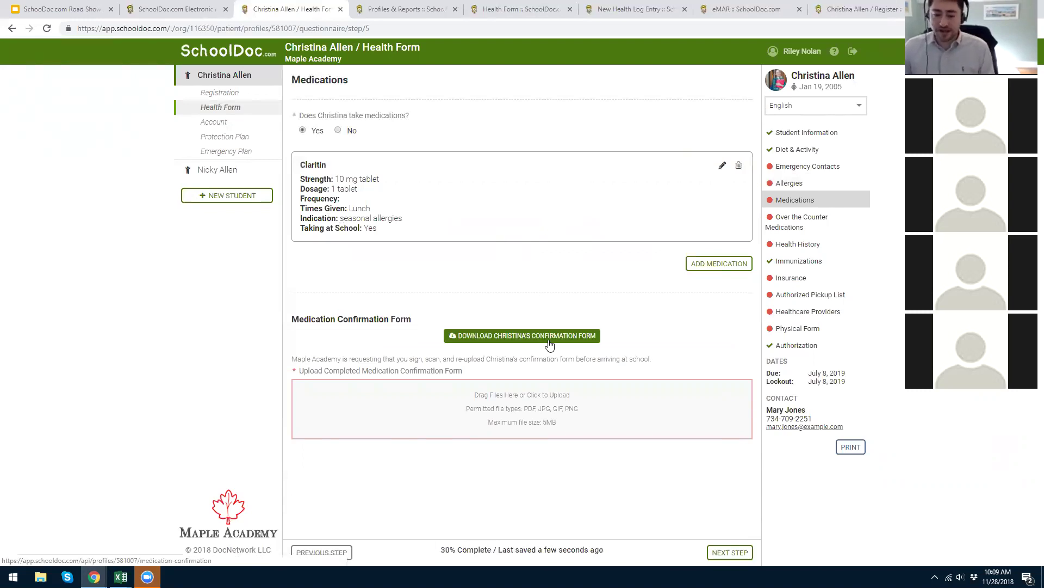
Examine the scanned record uploaded in the Immunizations section without deleting it, and view the manual entry option for vaccine doses.
click(790, 221)
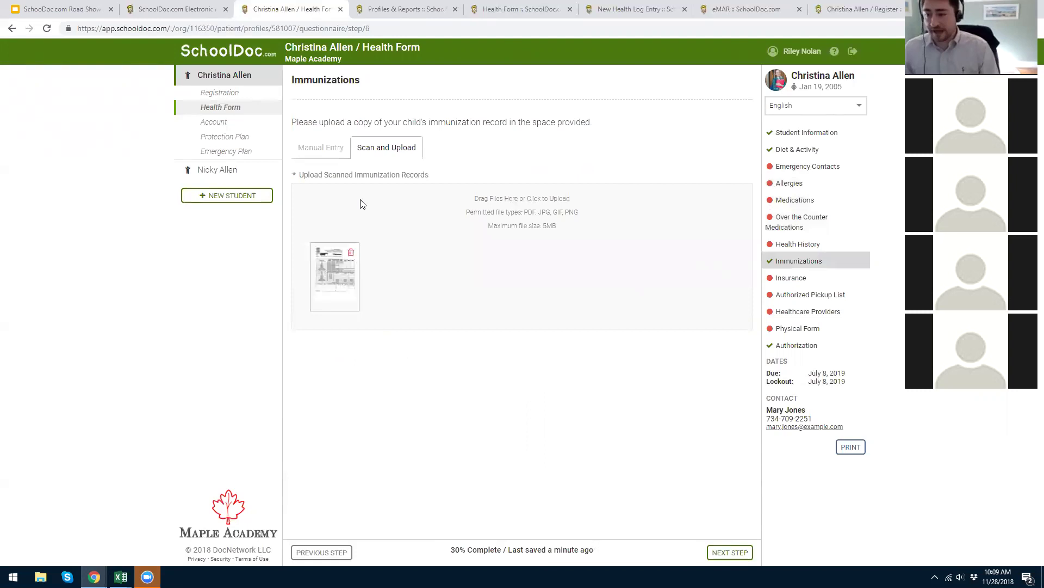
click(350, 254)
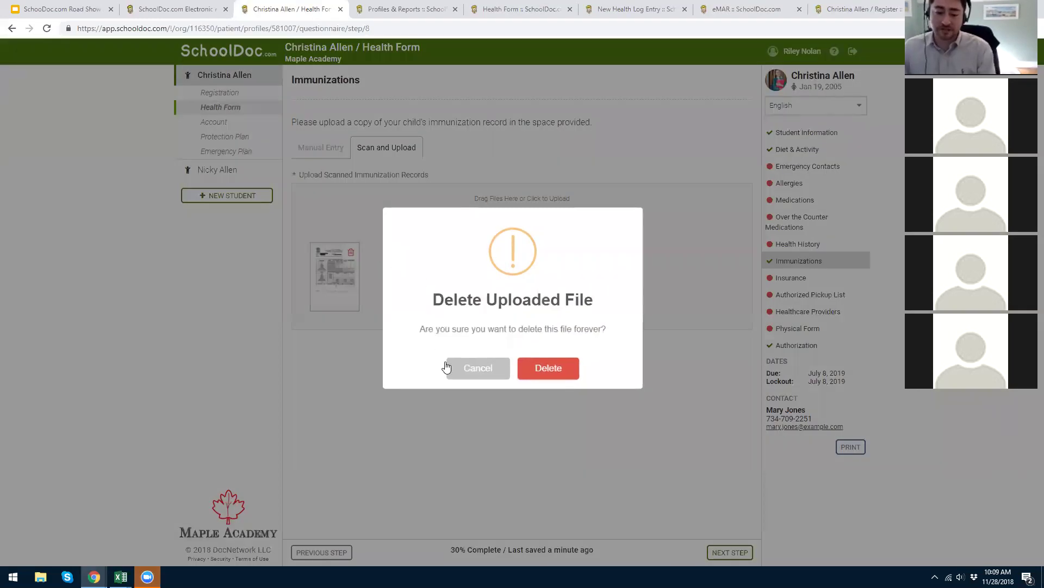
click(482, 374)
click(331, 277)
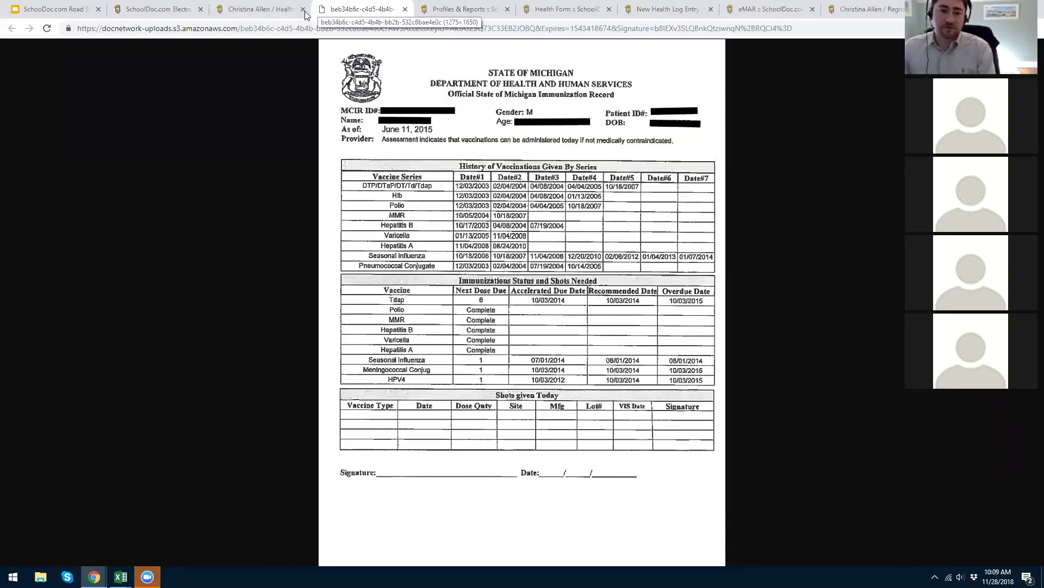
click(249, 5)
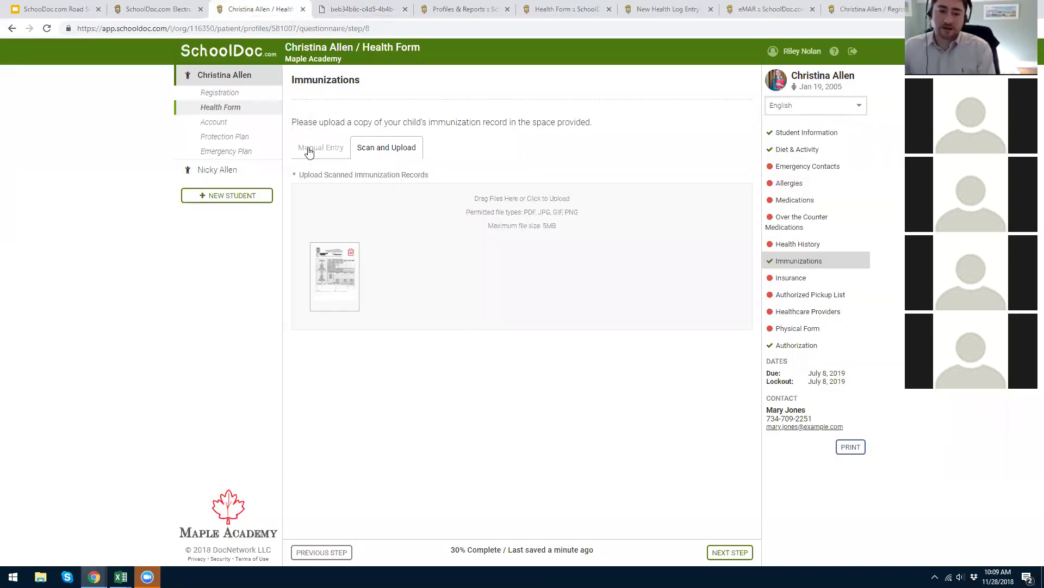
click(309, 153)
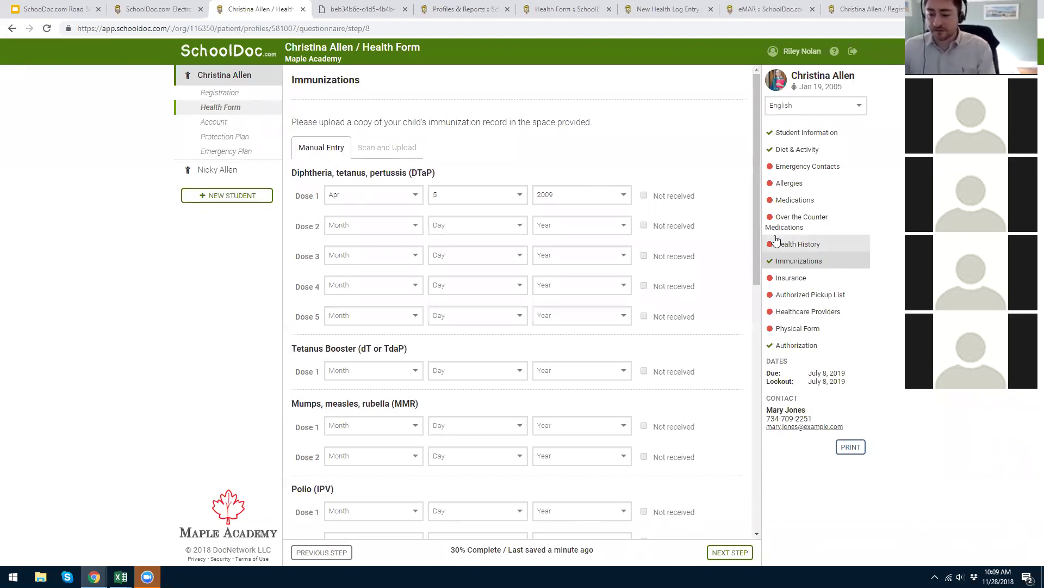
Examine the electronic signature in the health form's Authorization section, and return to the Allergies section.
click(796, 345)
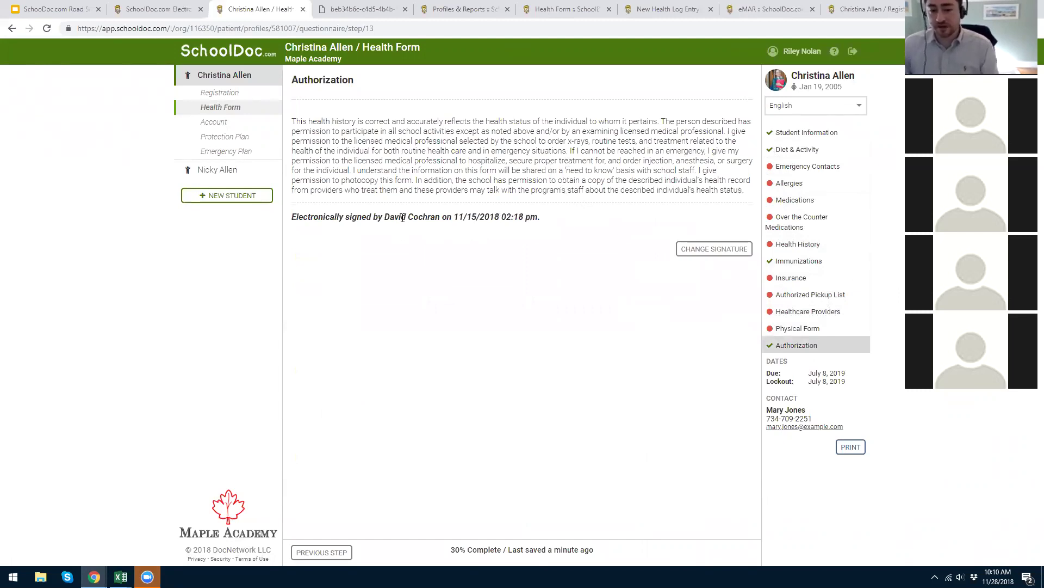
drag(401, 217, 542, 220)
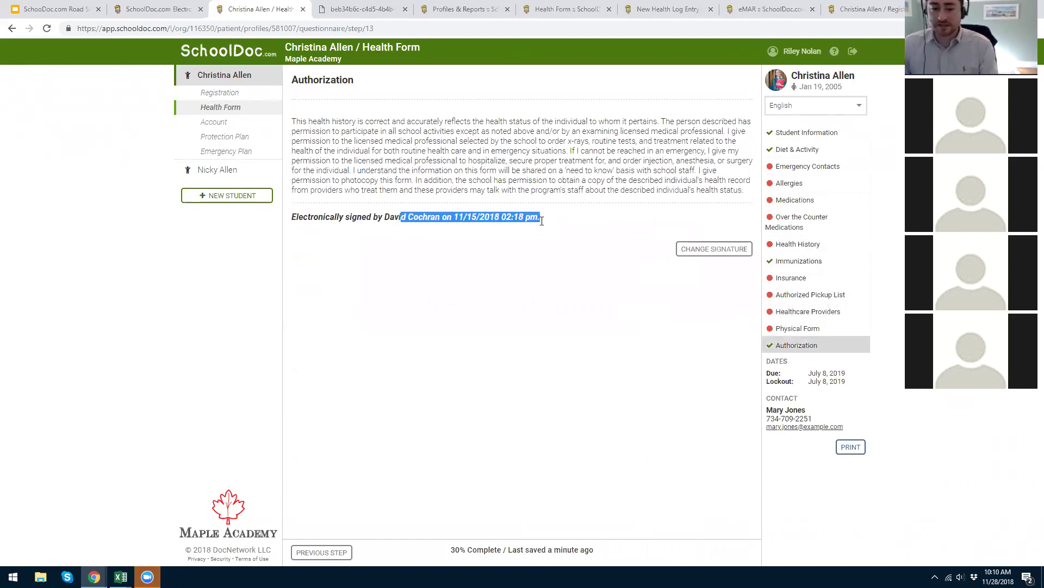
click(458, 216)
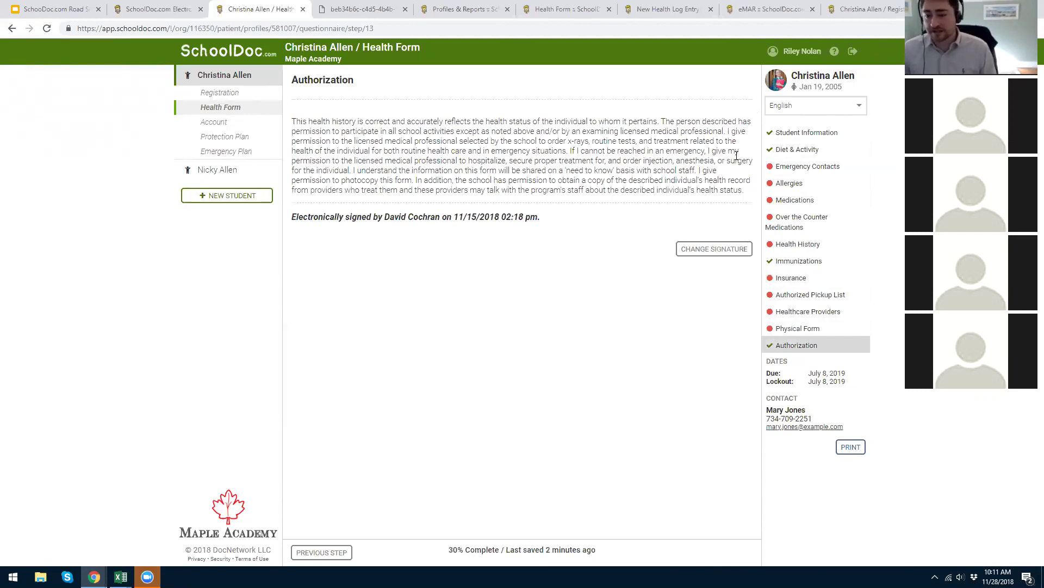
click(836, 189)
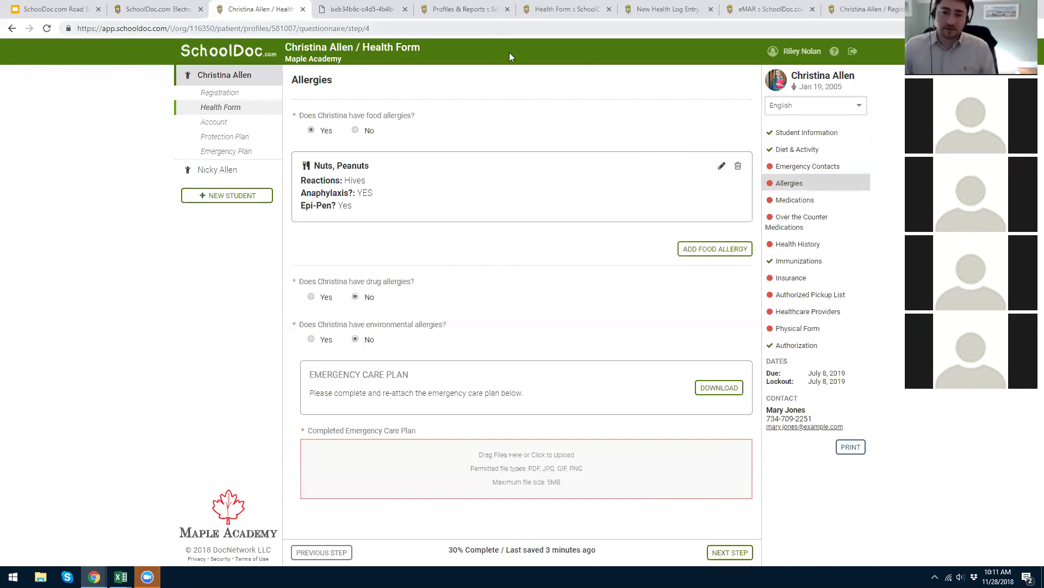
Switch to the provider's Profiles & Reports page and look through the list of current student profiles.
click(425, 21)
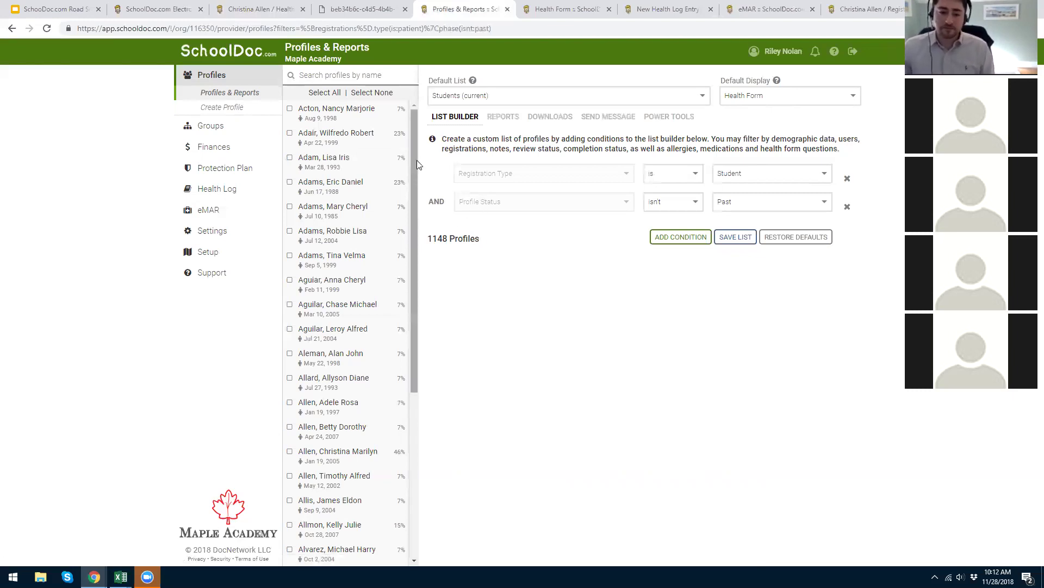
scroll(417, 160, down, 5)
scroll(418, 159, up, 5)
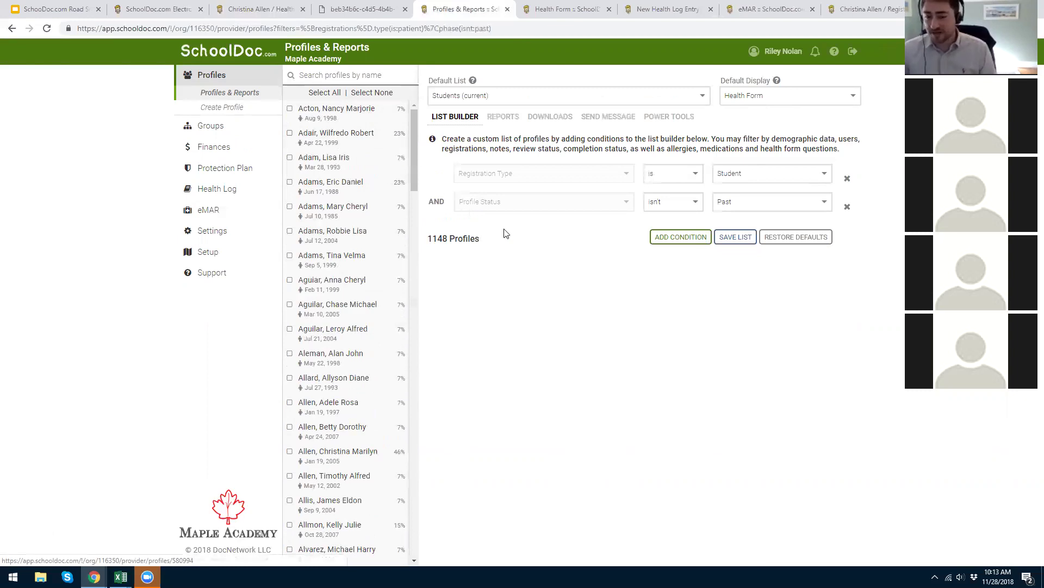
Add a list condition where Group Select is 2018-2019 » Student » Lower » Grade 4.
click(663, 241)
click(614, 228)
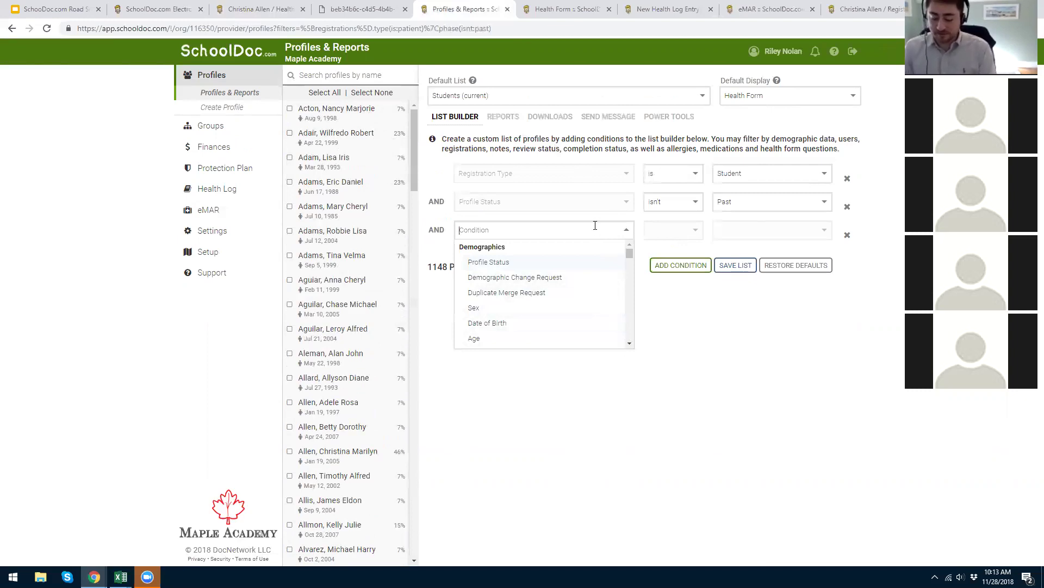
text(group)
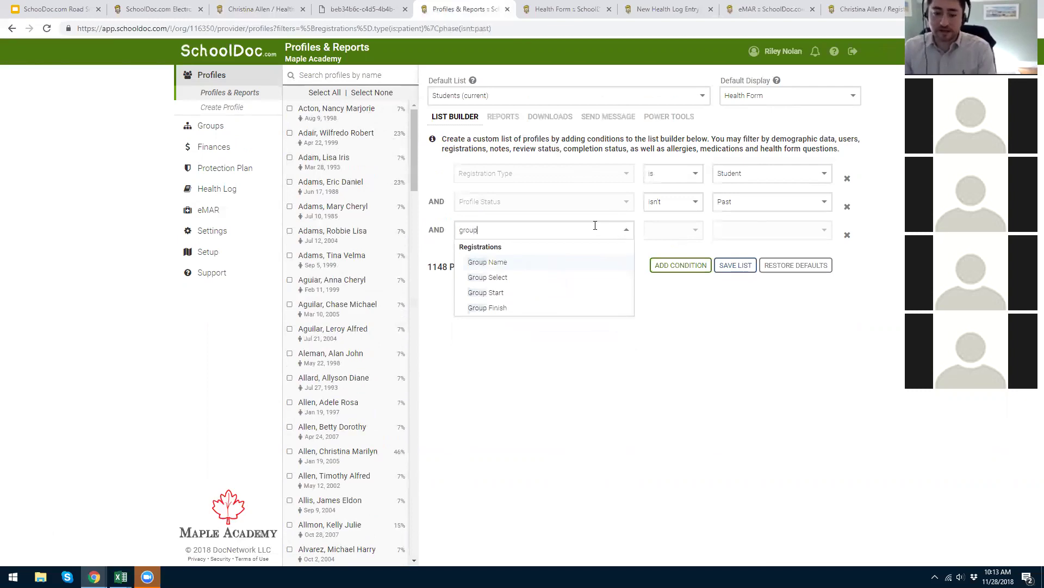
click(557, 277)
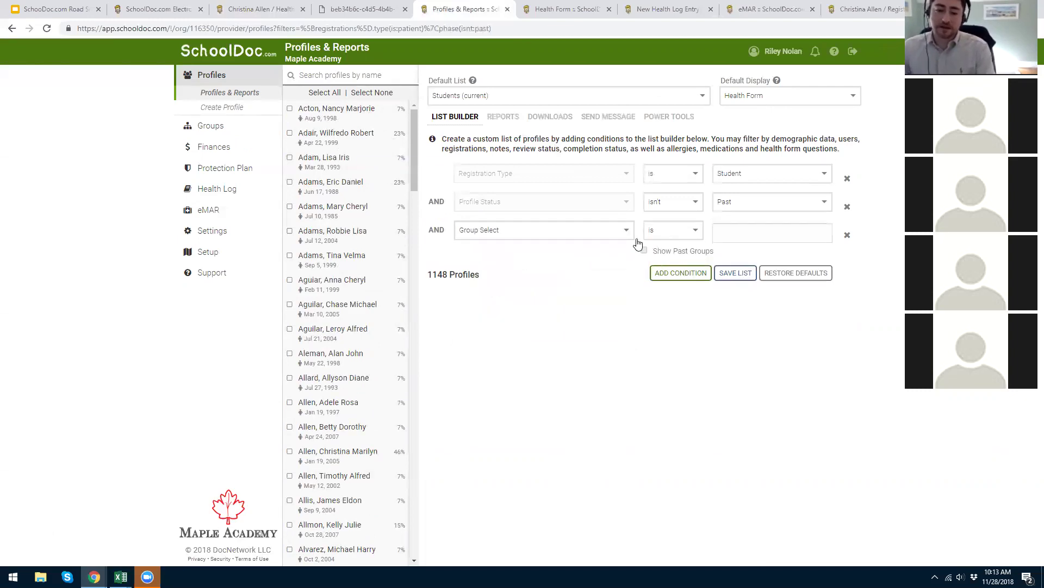
click(768, 229)
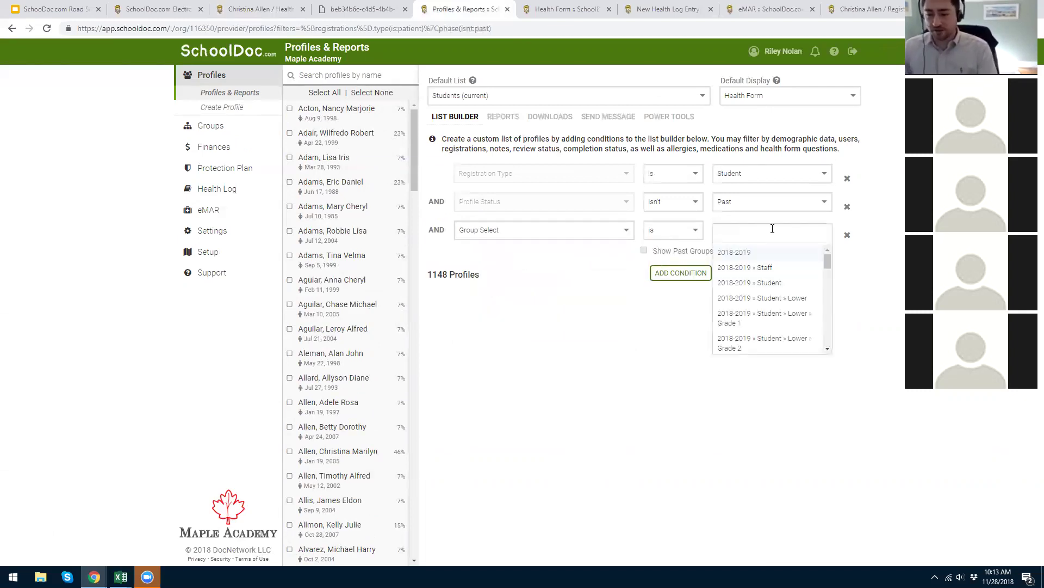
scroll(771, 300, down, 2)
scroll(771, 302, up, 1)
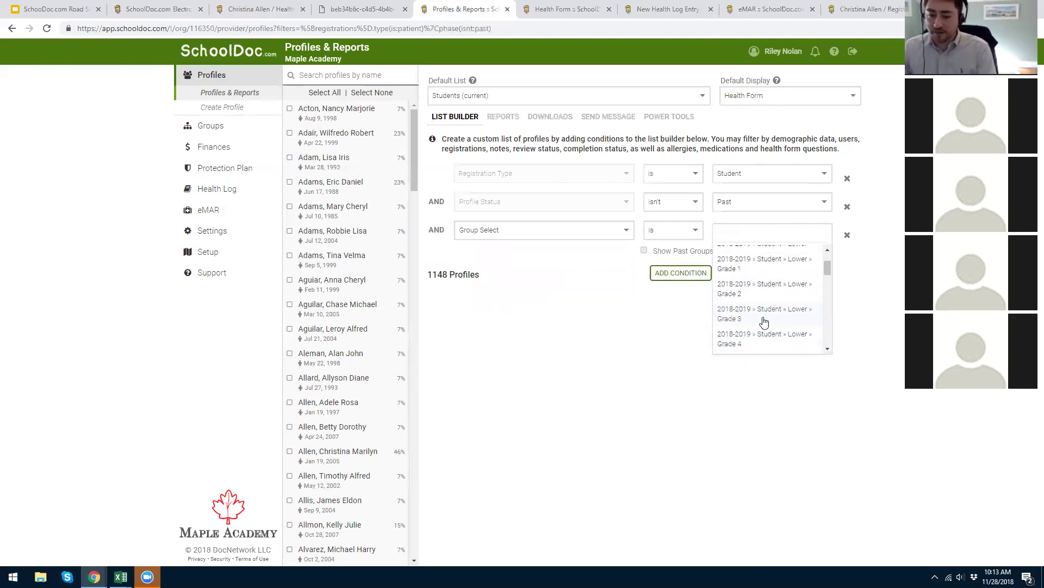
click(783, 341)
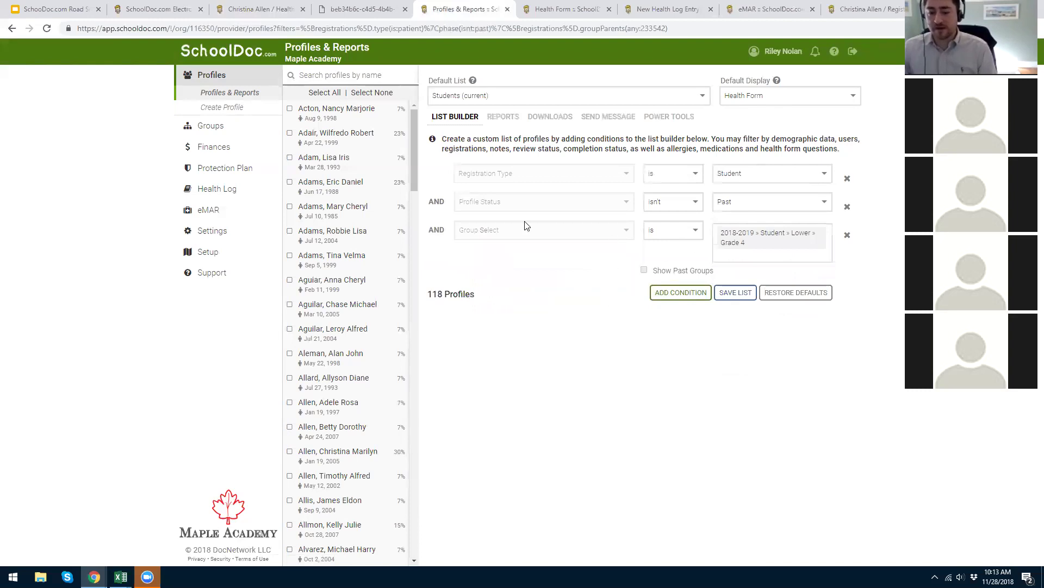
View the standard report types available for the filtered profiles without choosing one.
click(498, 121)
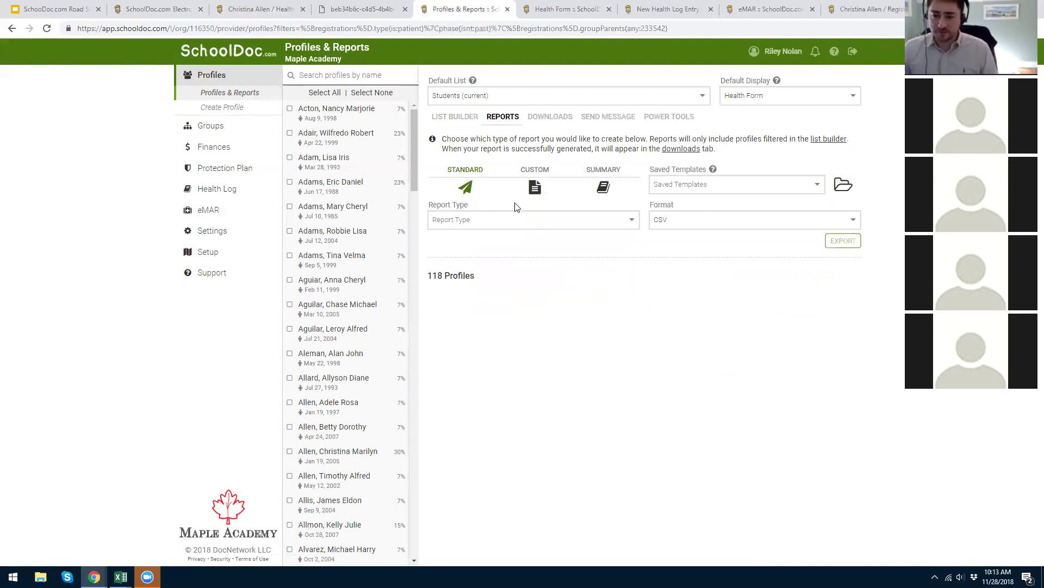
click(515, 216)
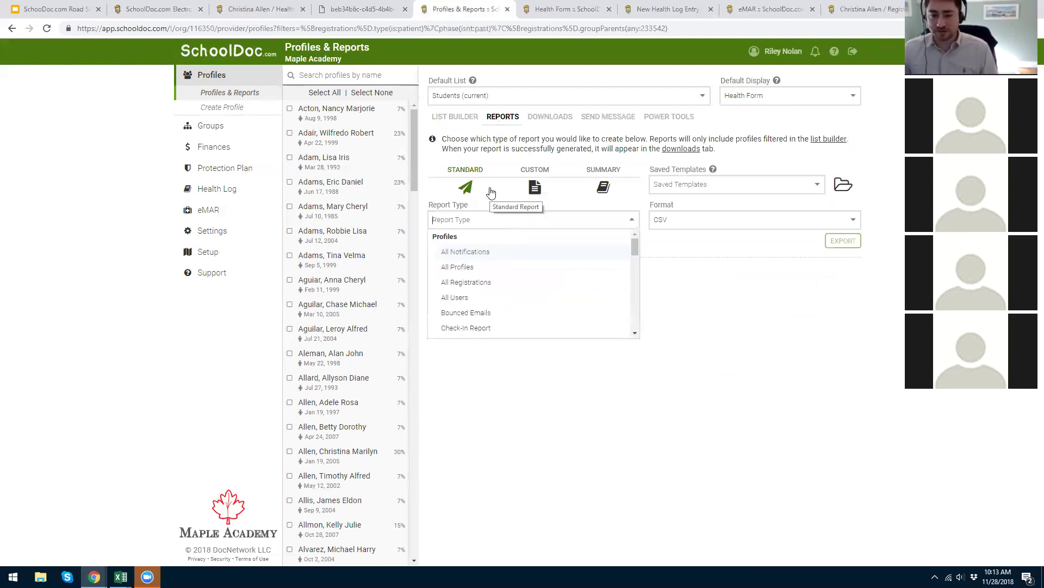
click(496, 167)
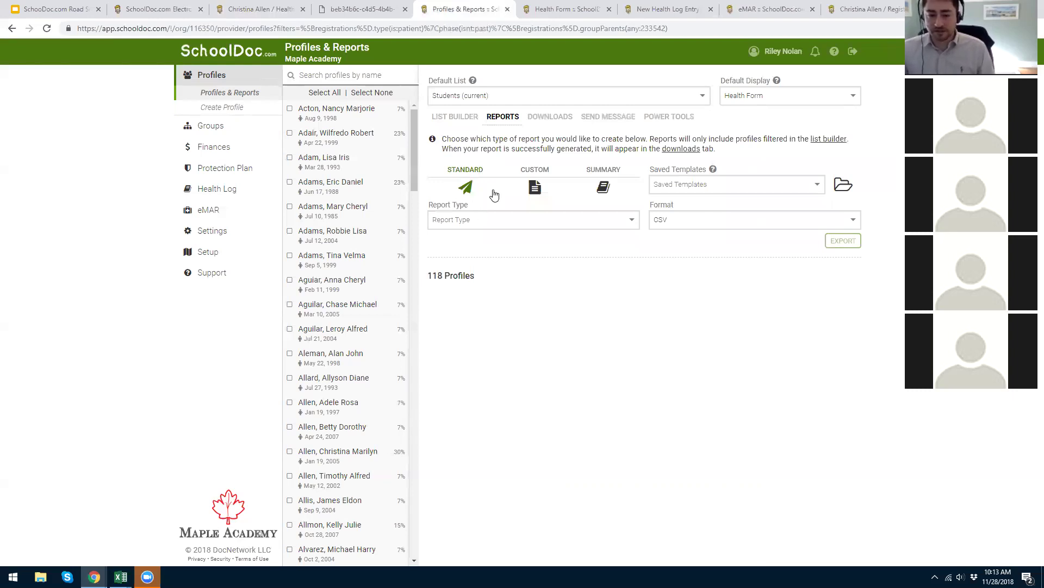
Set up a custom report that includes all Diet & Activity fields and all Allergies fields.
click(534, 188)
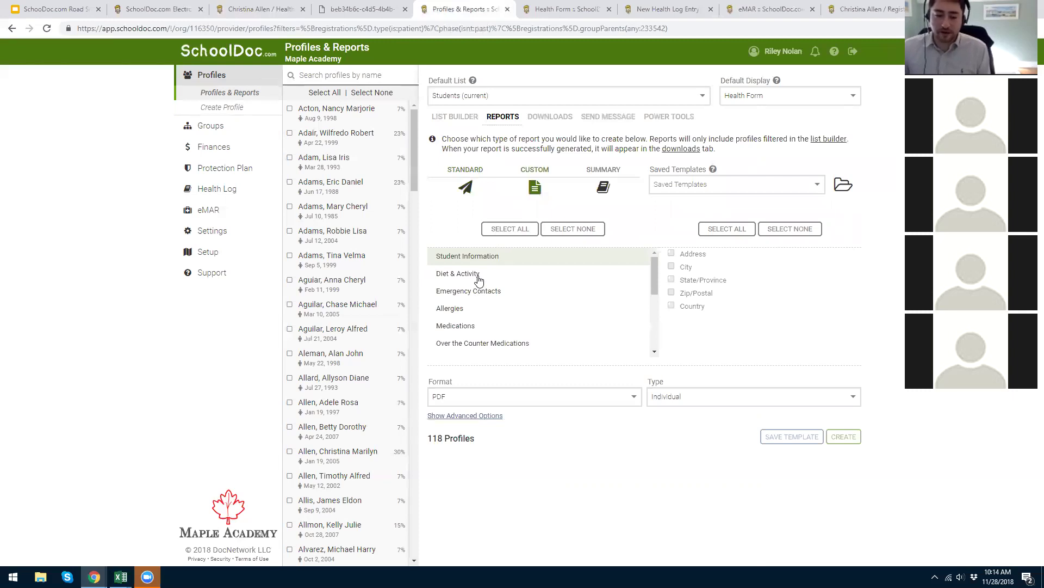
click(479, 278)
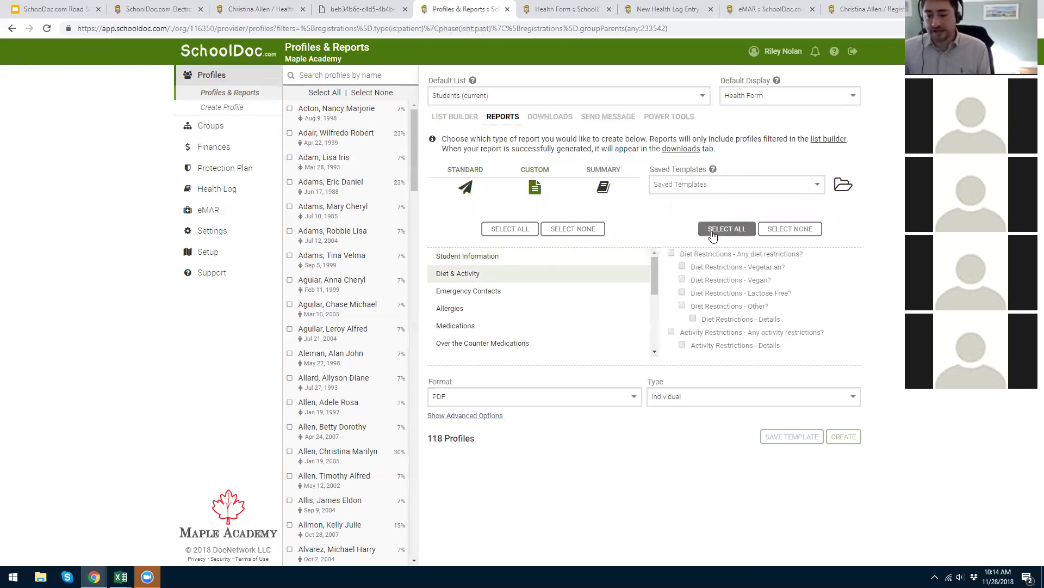
click(713, 236)
click(495, 290)
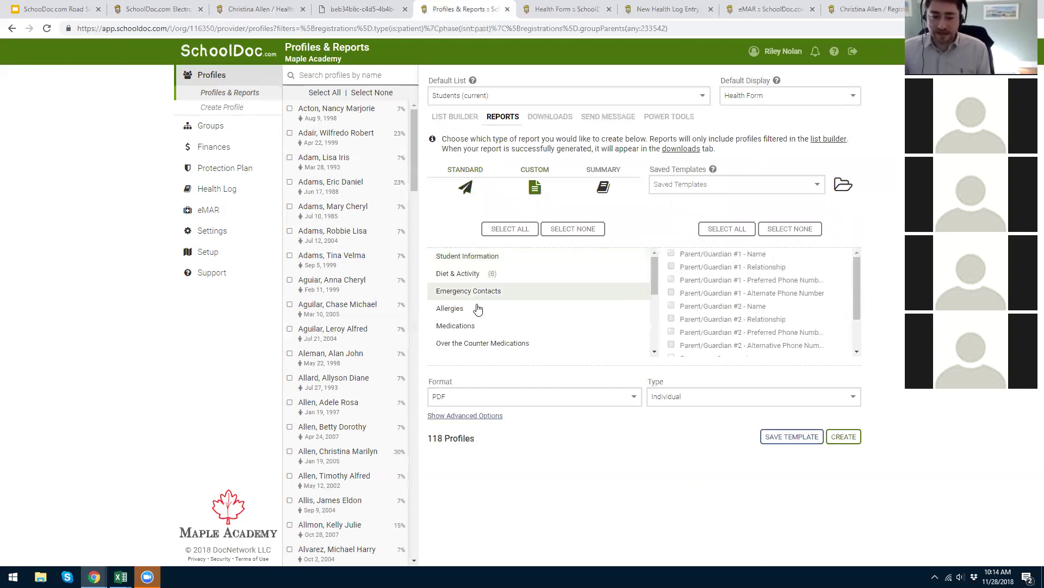
click(477, 309)
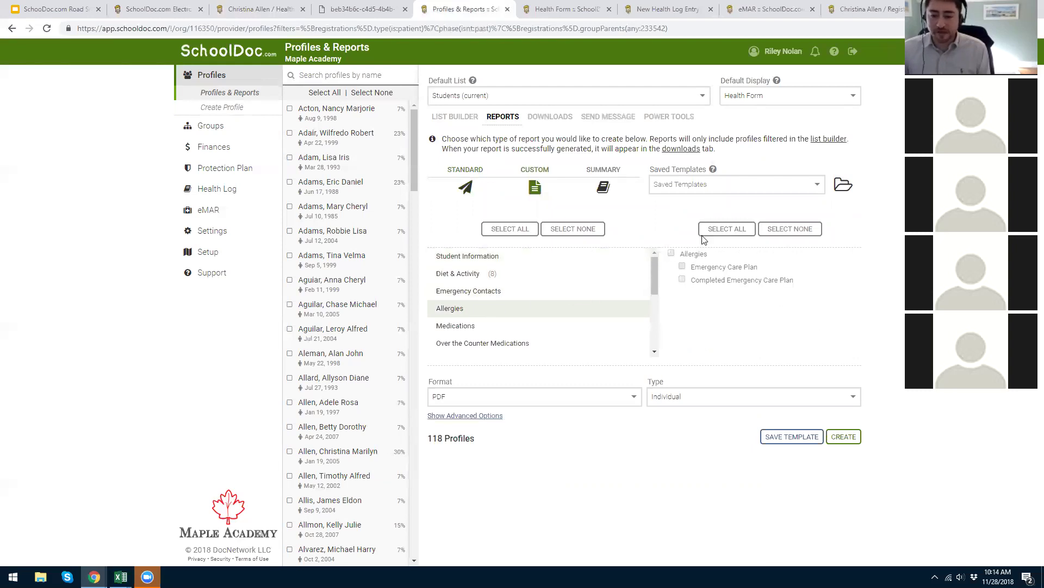
click(720, 234)
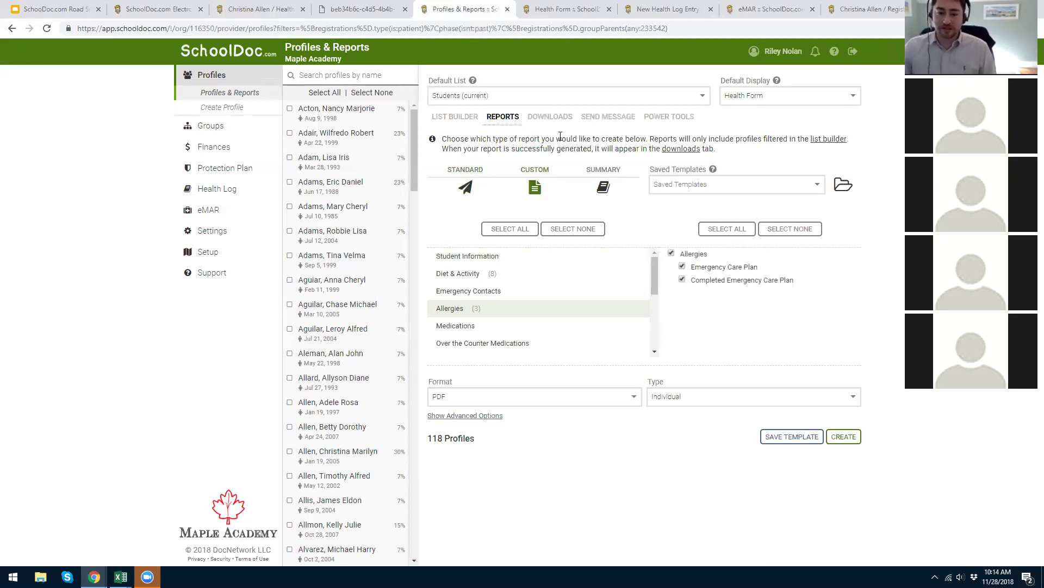
Download the generated All Allergies PDF report, open it for viewing, and return to Profiles & Reports.
click(550, 117)
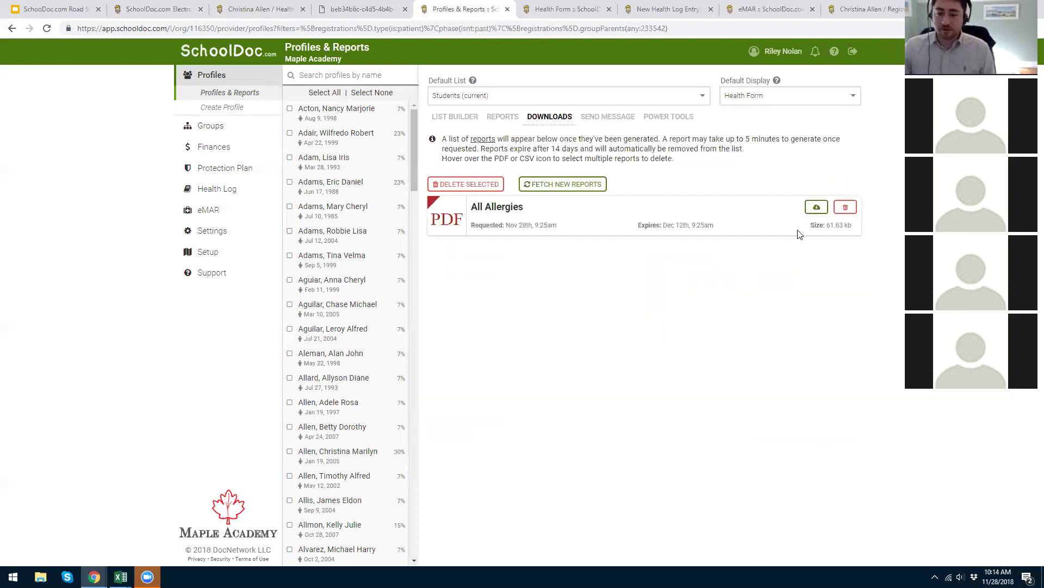
click(459, 222)
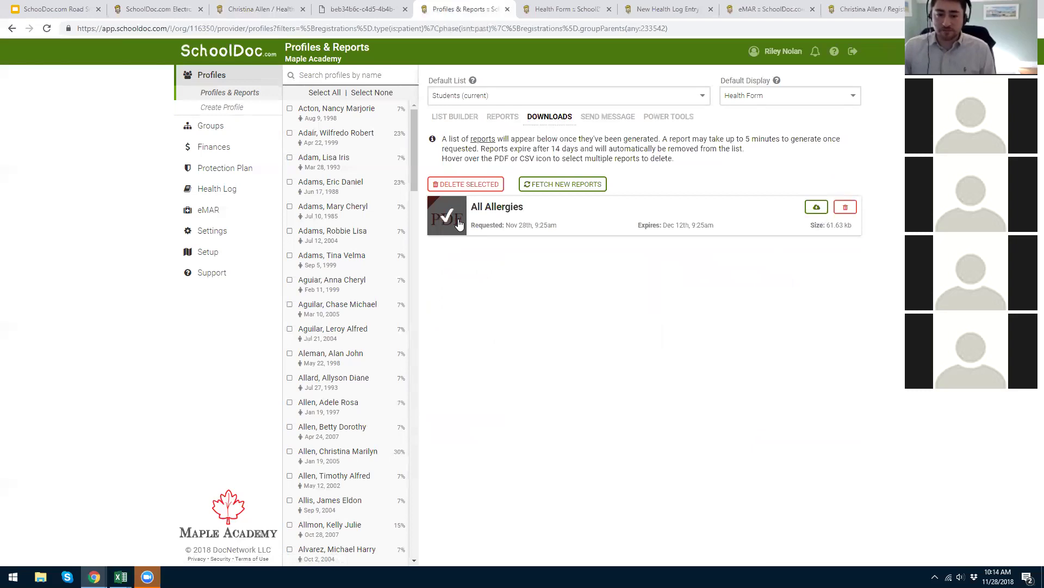
click(817, 208)
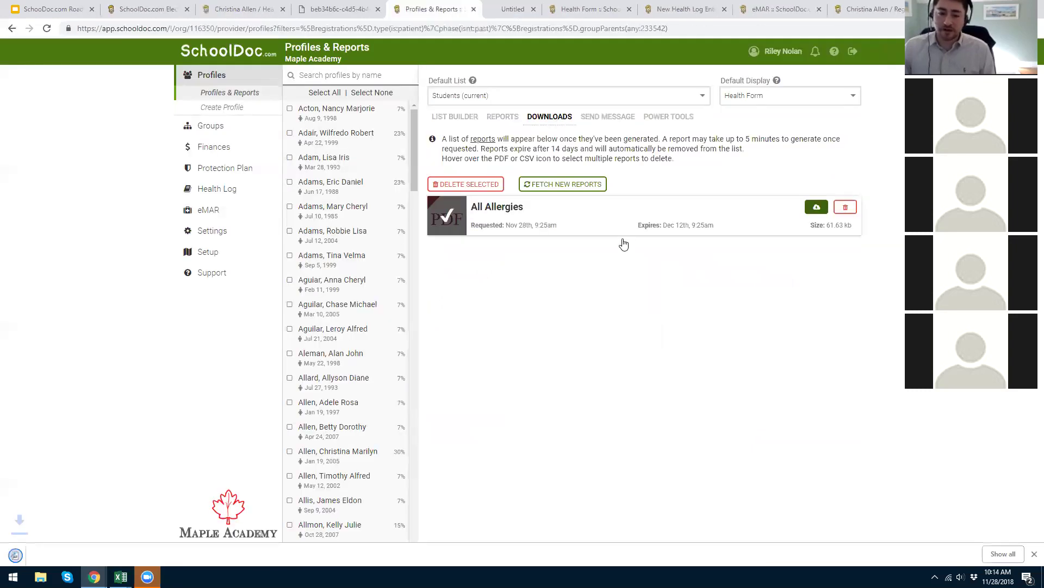
click(84, 554)
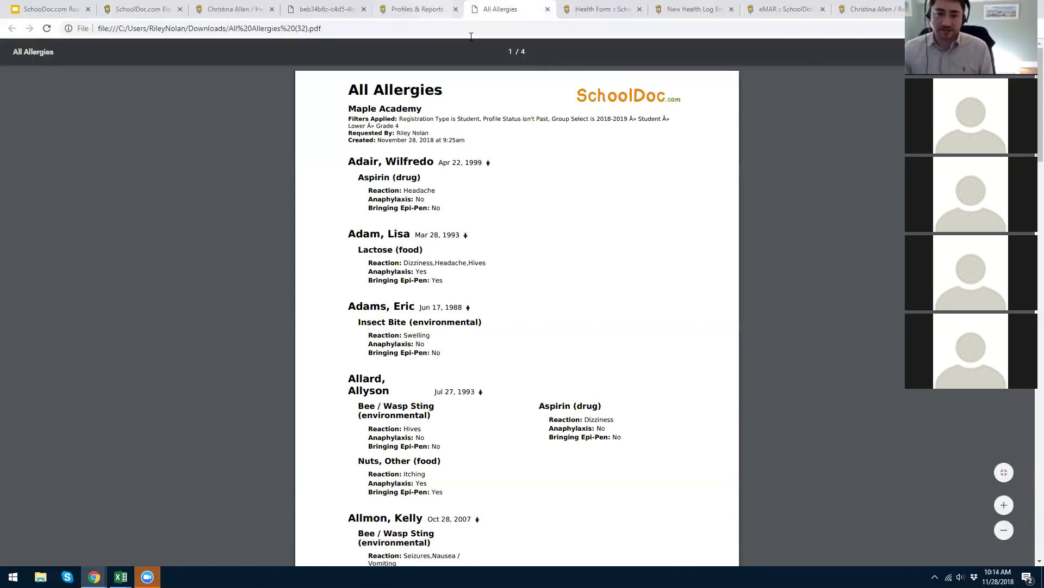
click(424, 9)
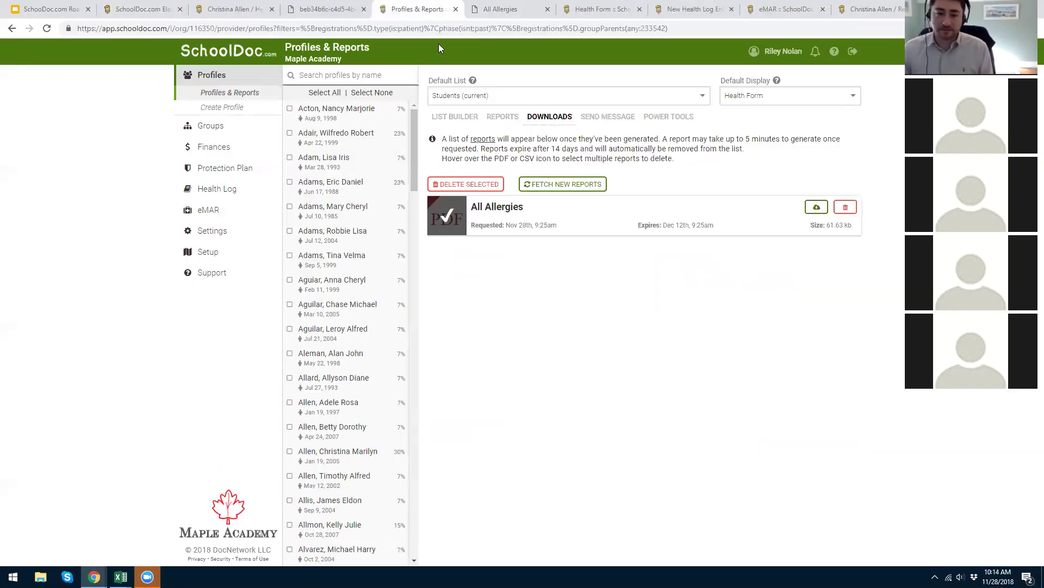
Load the Strep Throat Announcement template into an email to the filtered profiles and enlarge the message box.
click(614, 118)
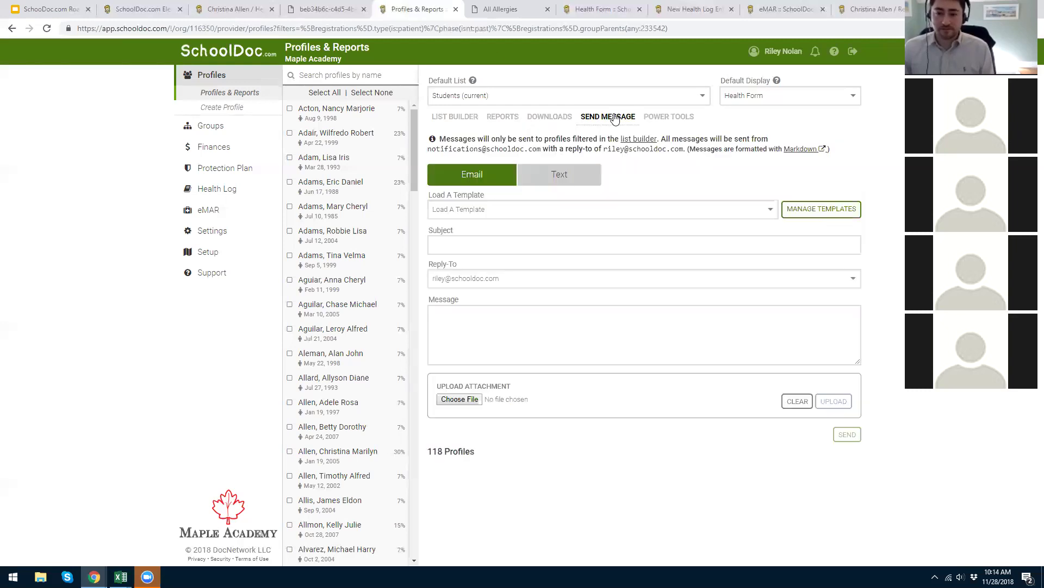
click(466, 117)
click(615, 121)
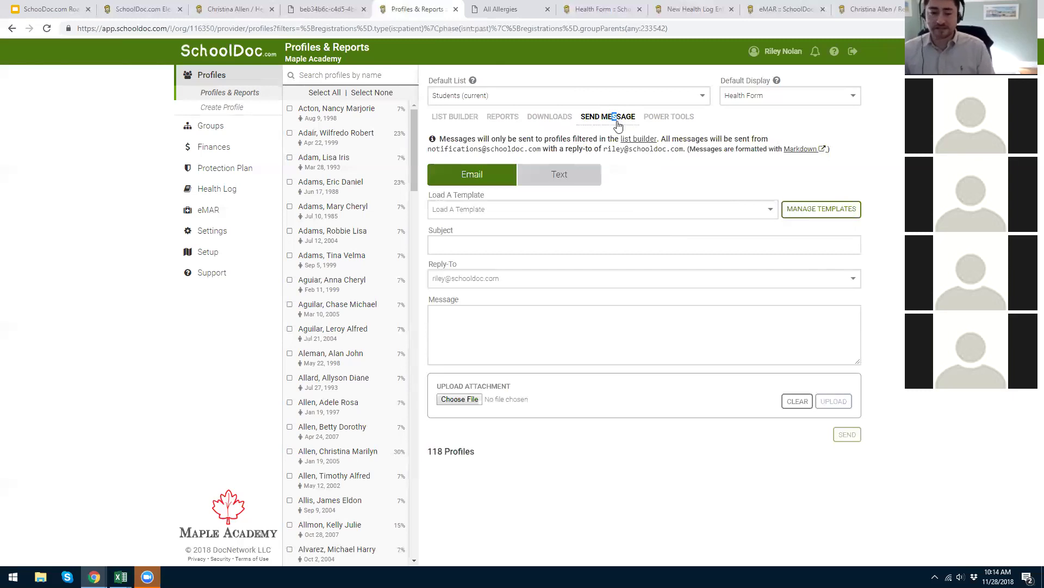
click(662, 211)
click(509, 258)
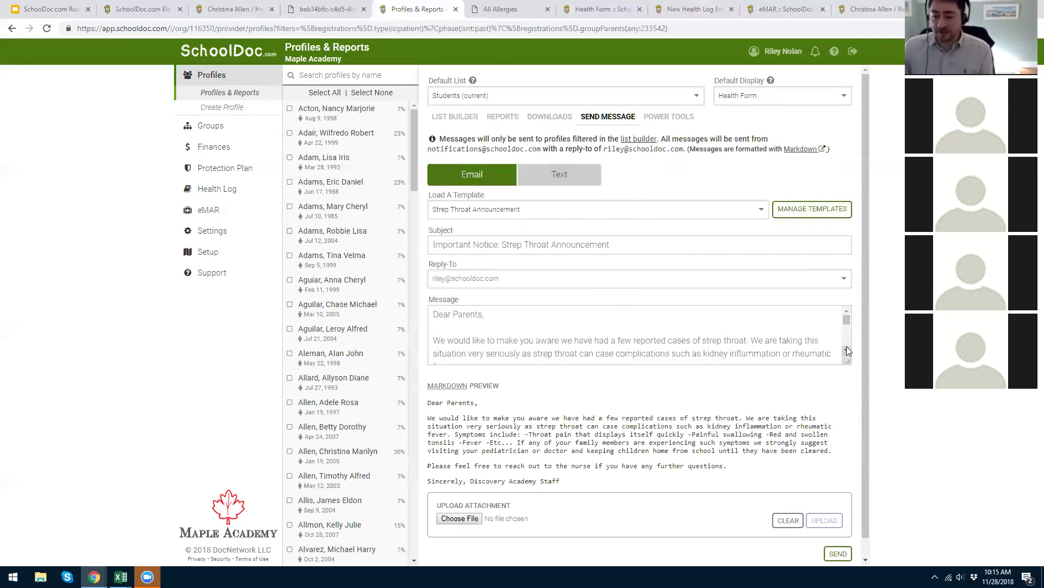
drag(847, 360, 861, 435)
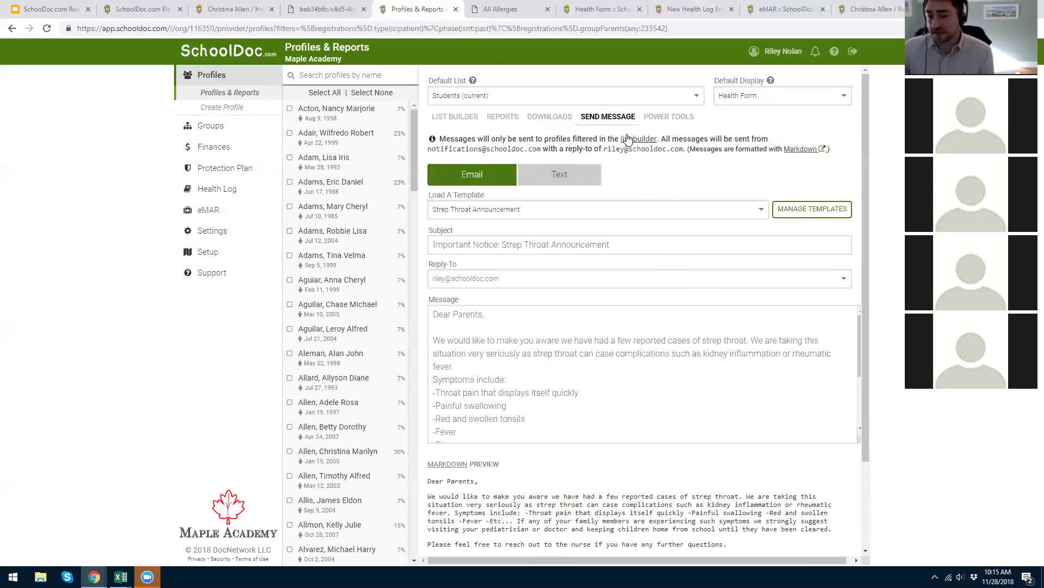
Examine the text message option, including its remaining tokens and the note on family replies.
click(580, 178)
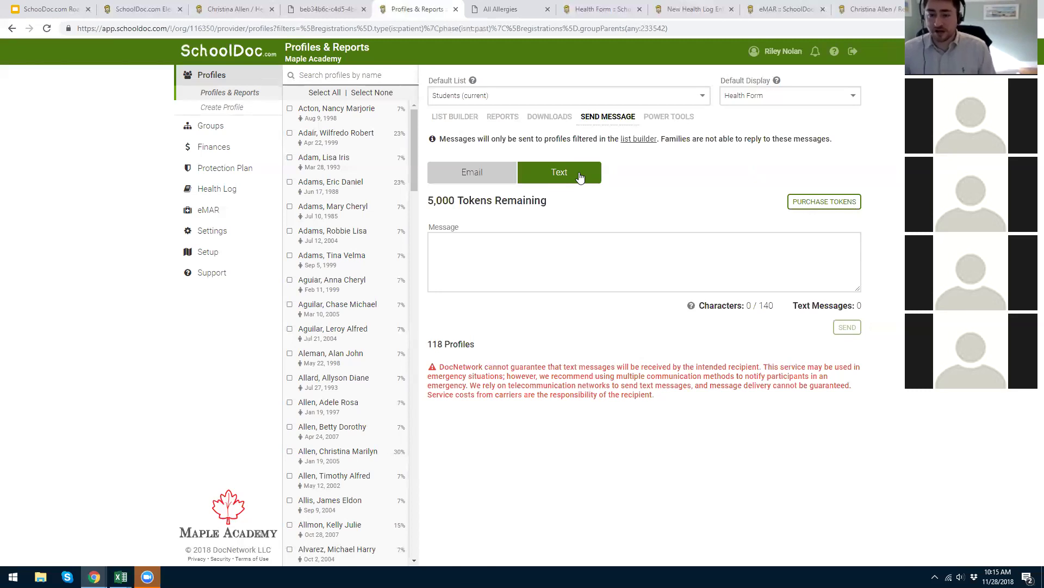
drag(441, 200, 561, 206)
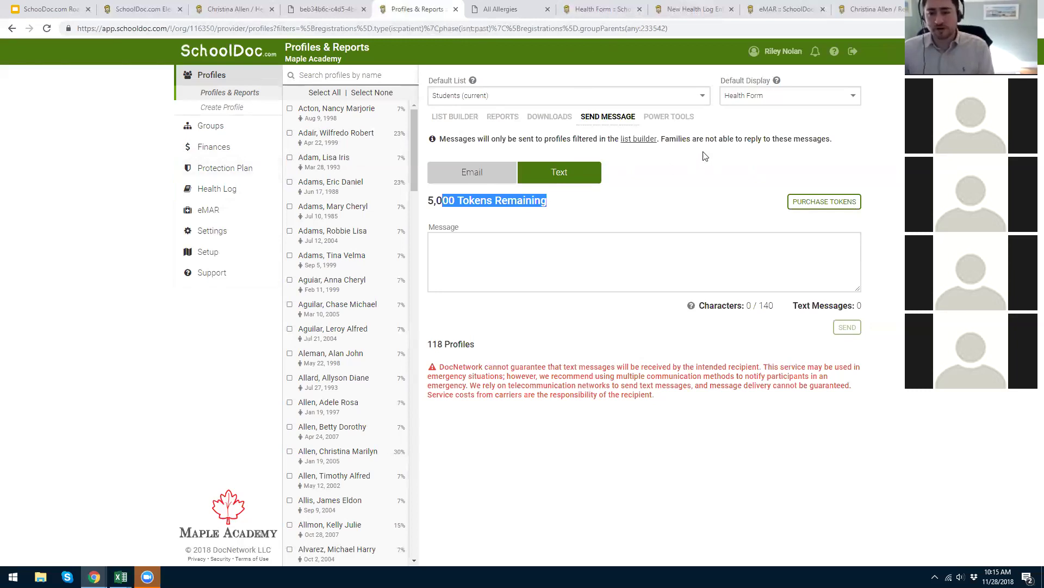
click(762, 135)
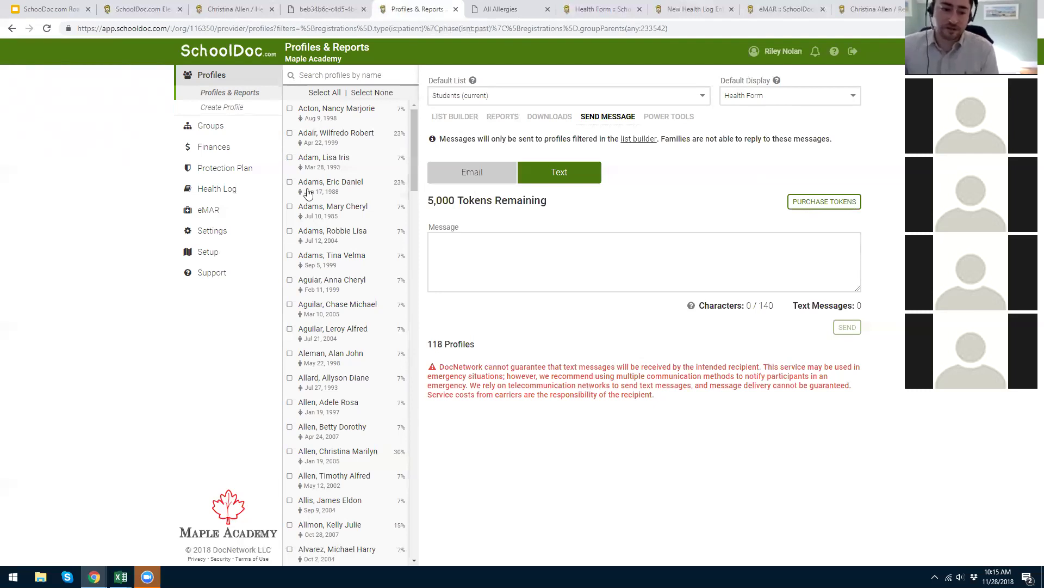
Switch to the new health log entry and search "christ" to select the demo student as the patient.
click(672, 9)
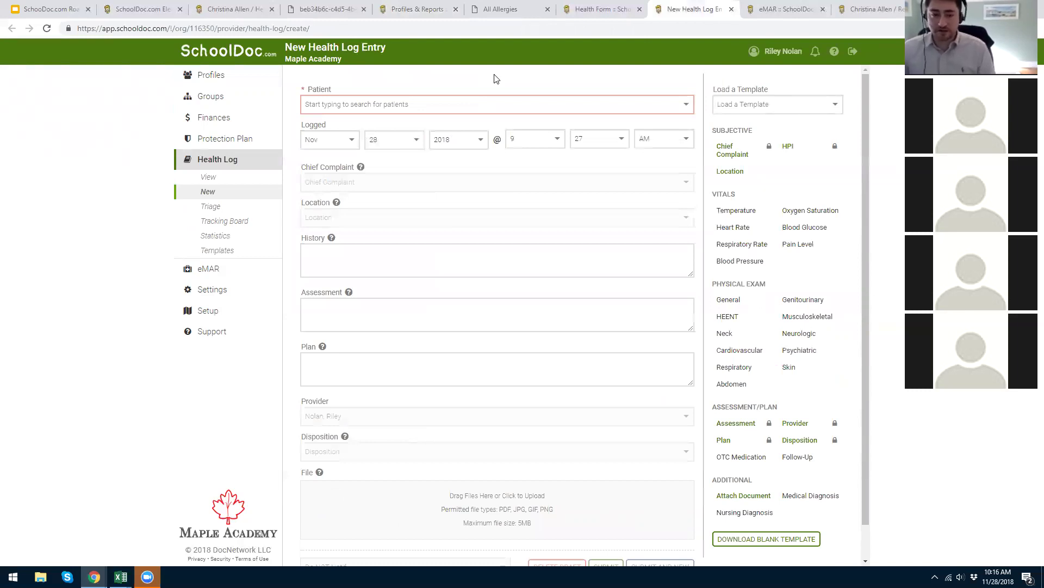
click(520, 104)
text(christ)
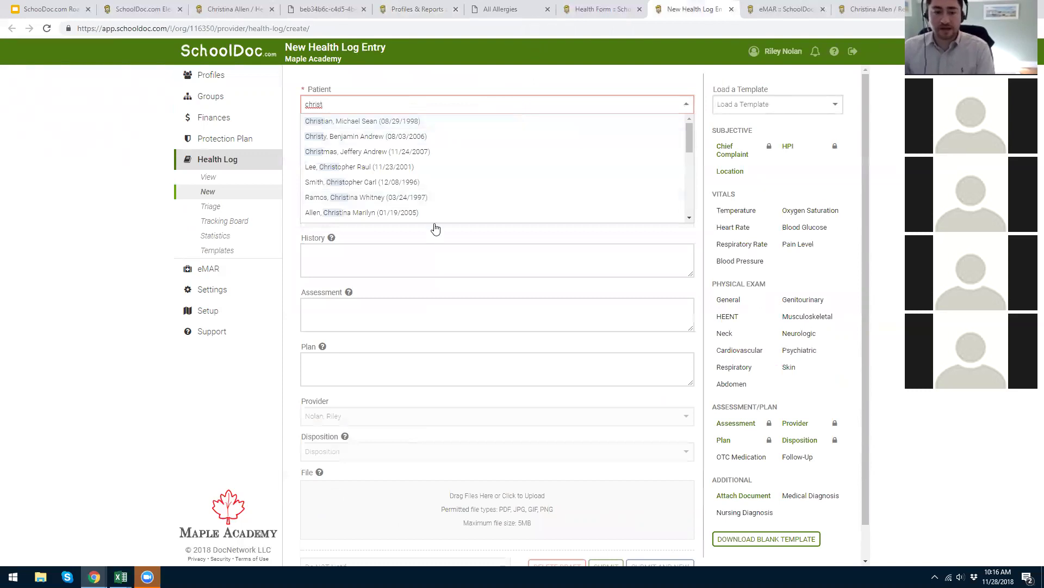
click(410, 213)
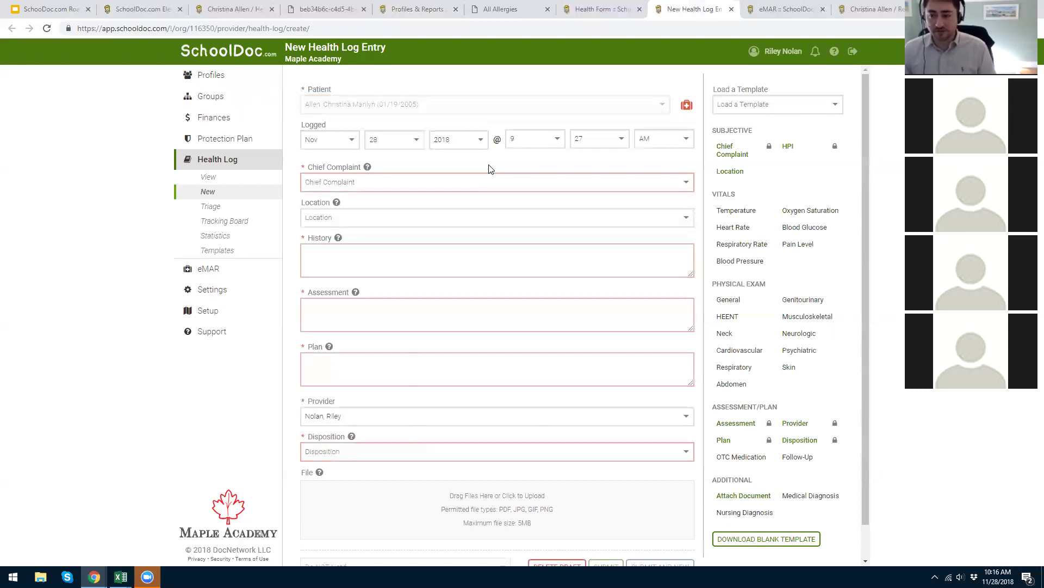
Add the Temperature vital to the new health log entry and load the Vision Examination Report template.
click(492, 315)
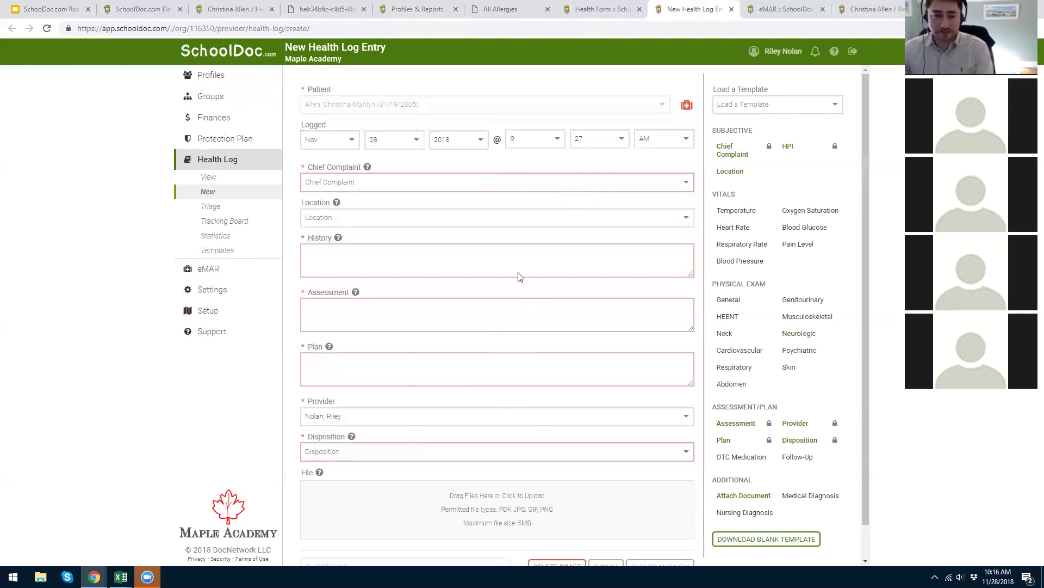
click(751, 213)
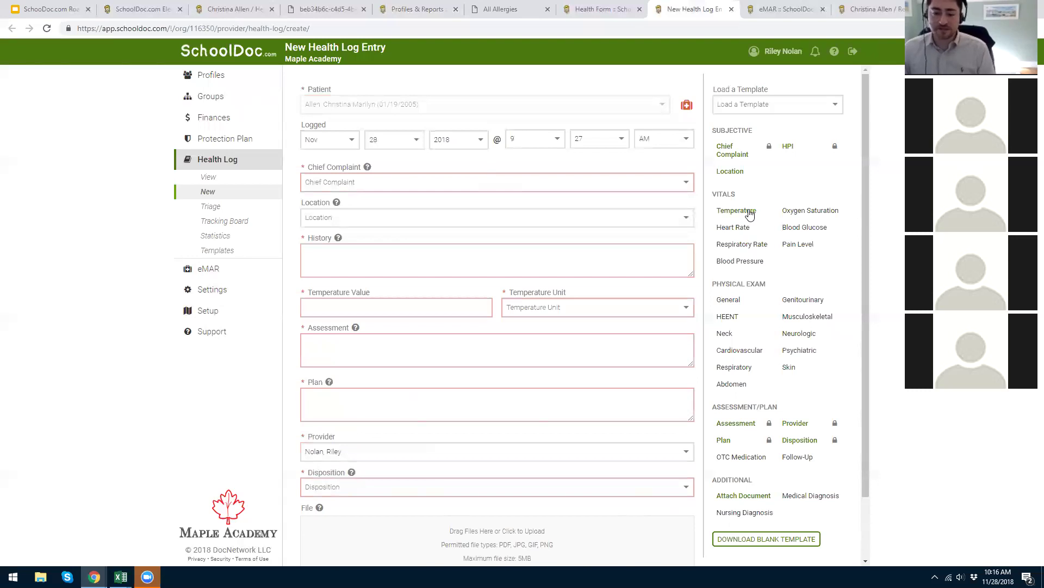
click(348, 306)
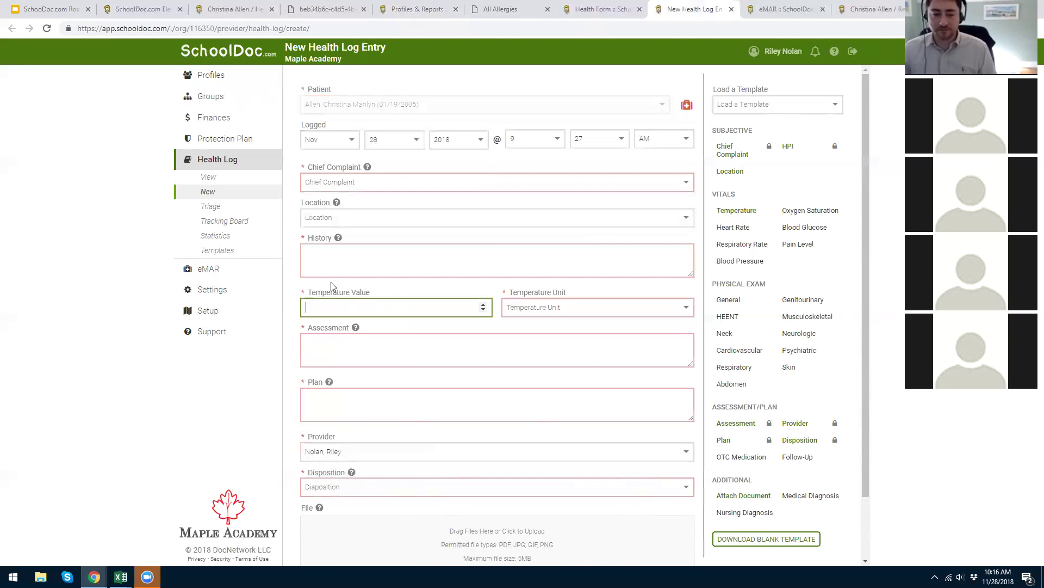
click(794, 108)
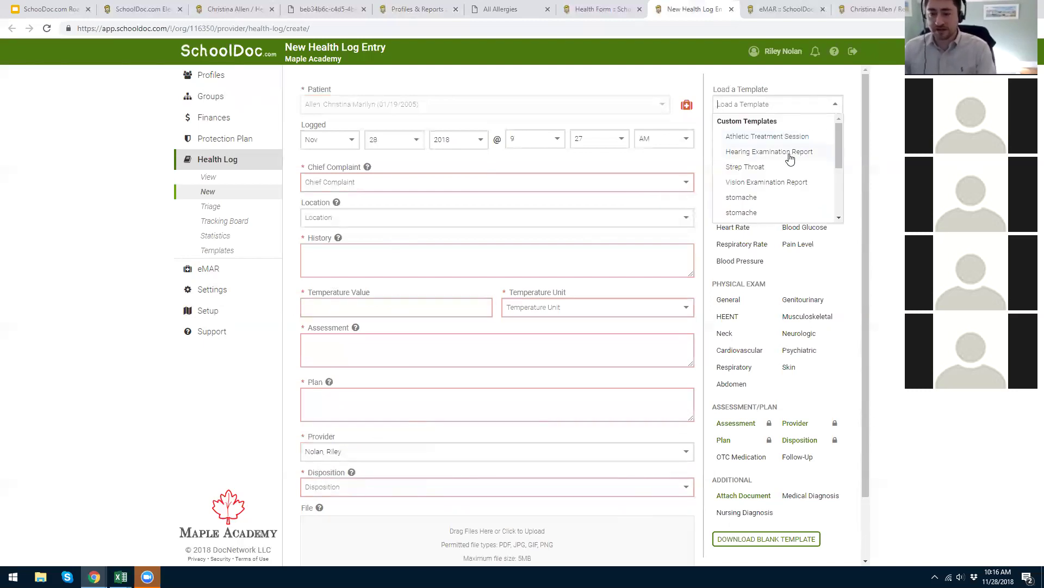
click(796, 182)
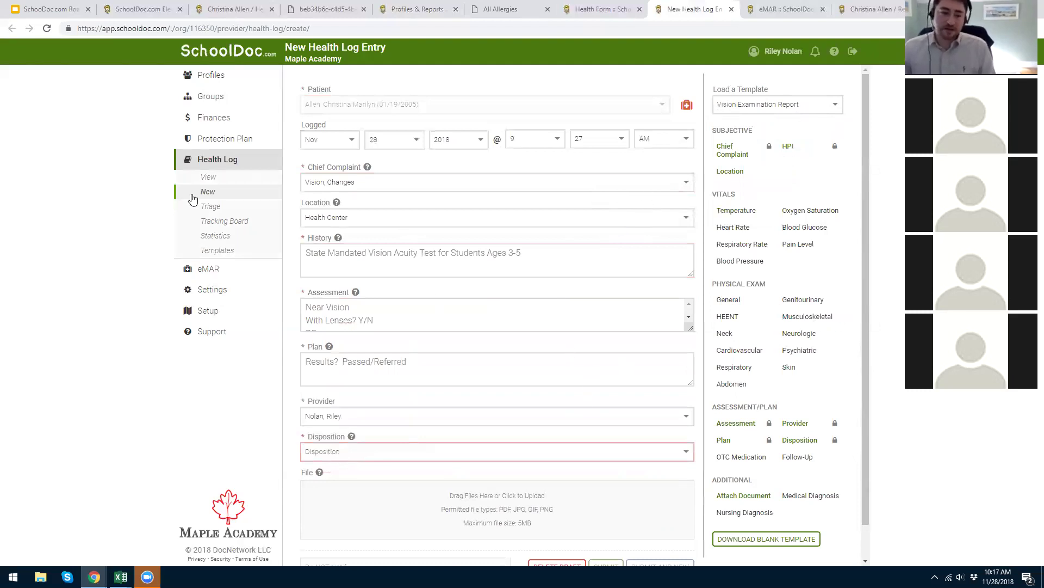
Open the existing health log entries and filter them to those whose Chief Complaint is Allergic Reaction.
click(212, 181)
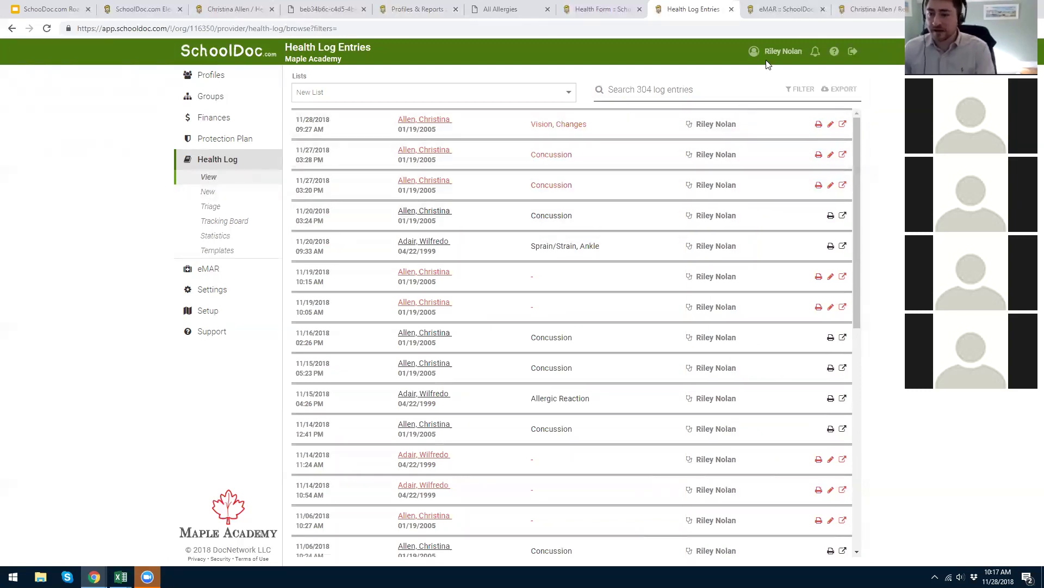
click(799, 89)
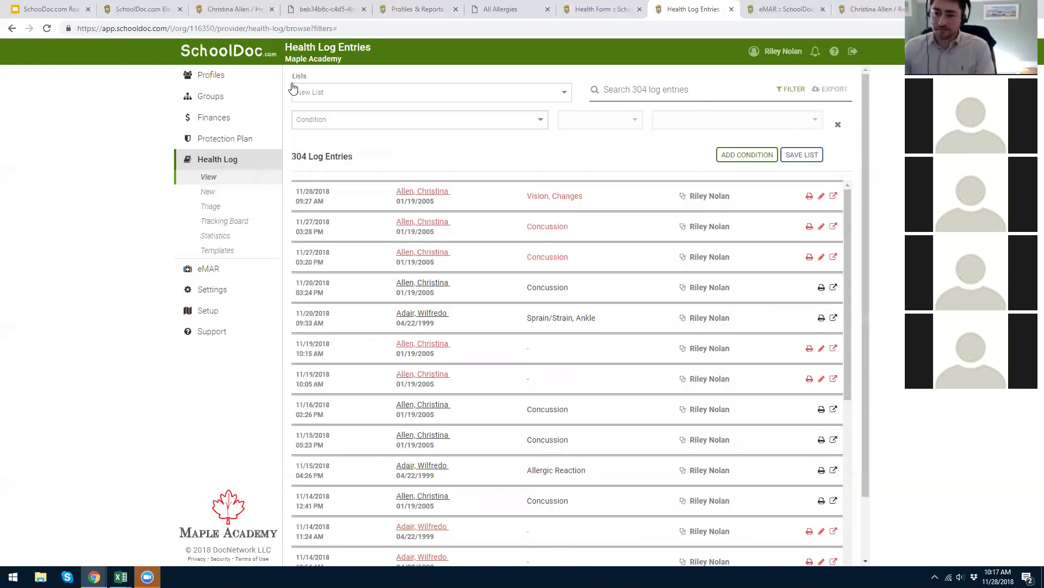
click(349, 121)
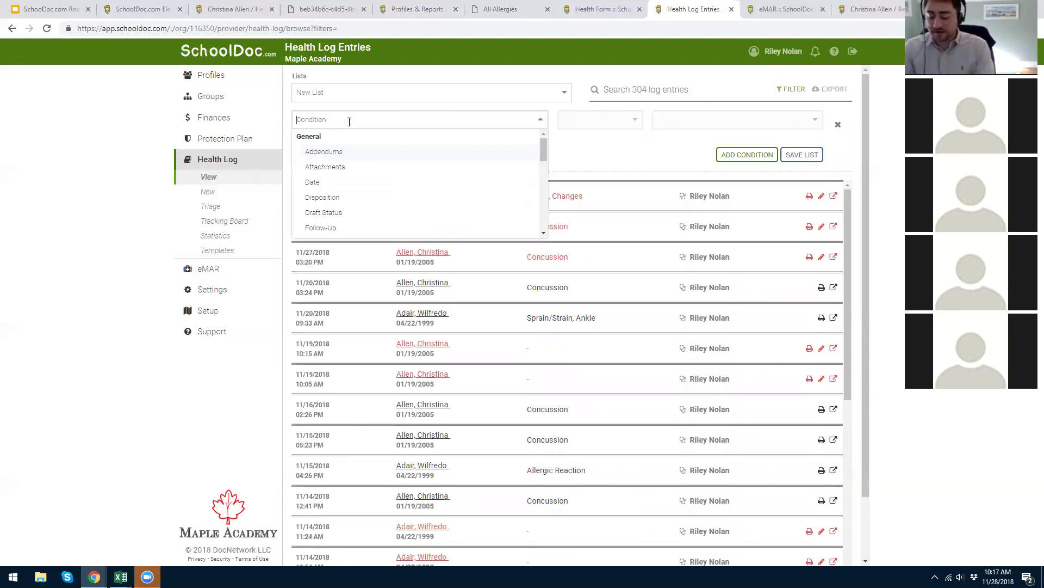
text(ch)
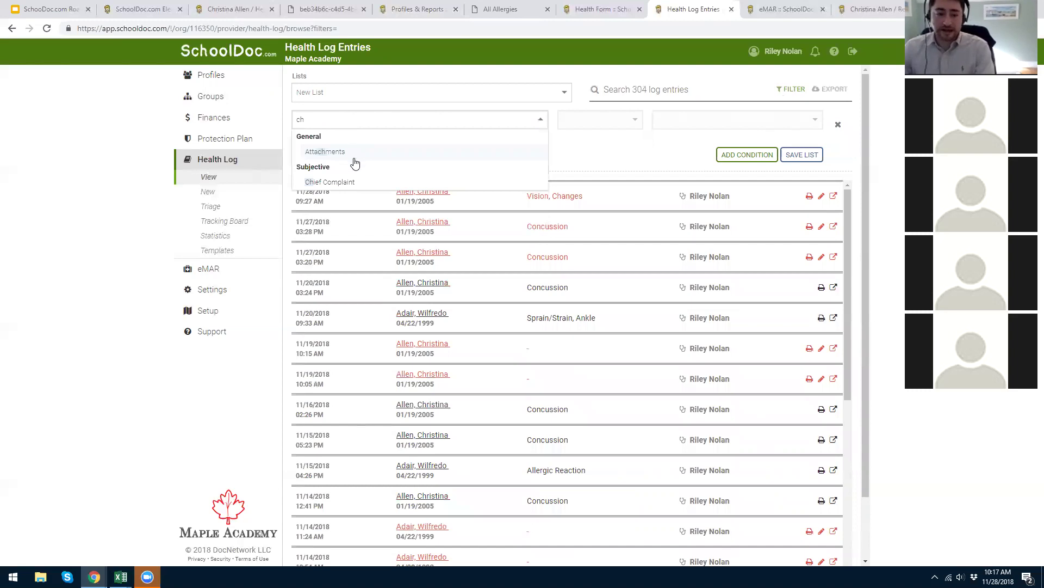
click(333, 182)
click(685, 125)
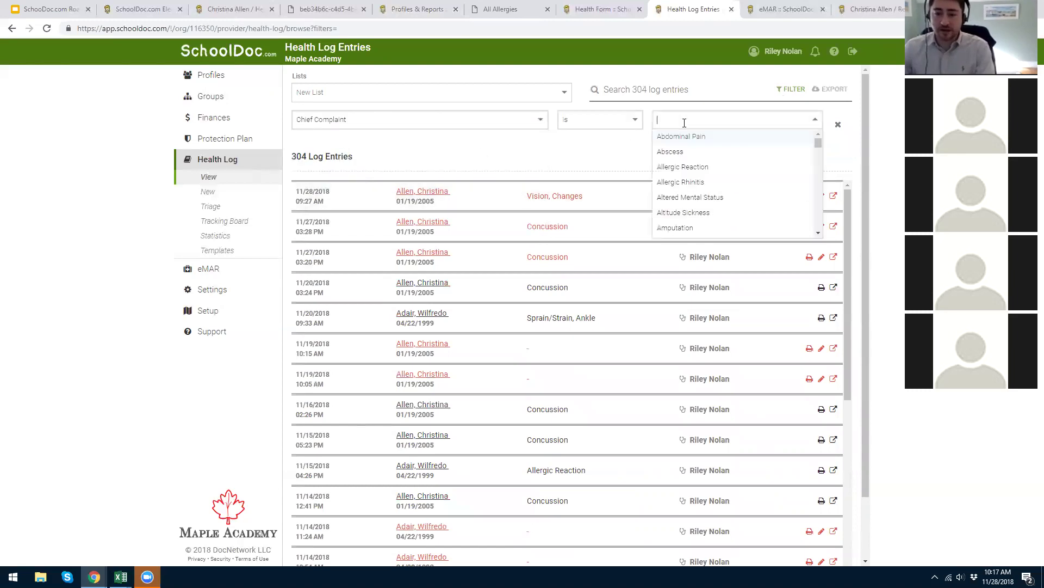
click(681, 167)
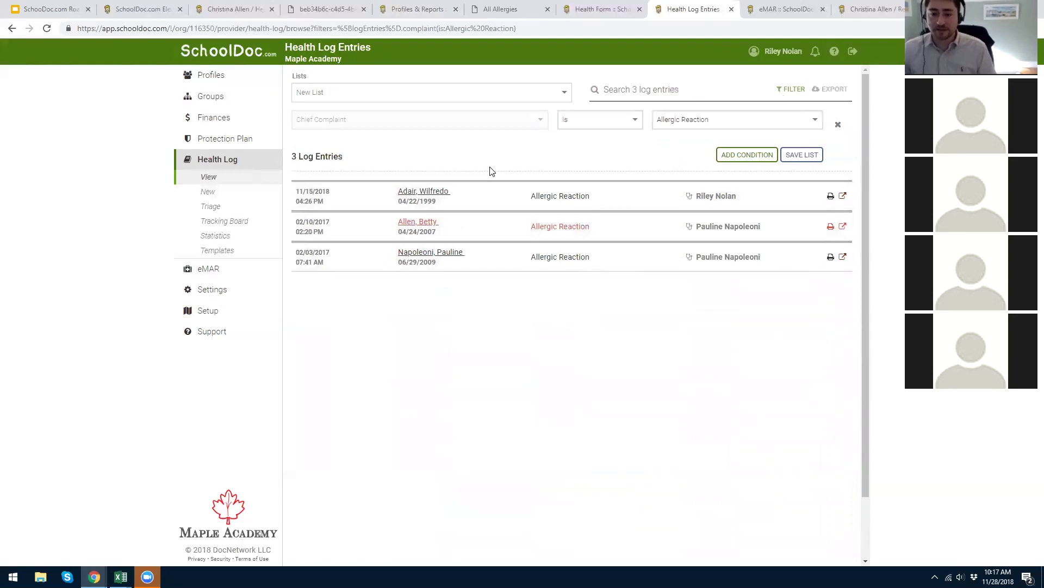
Examine the Health Log statistics, including the visits per day, complaints, top providers and top locations charts.
click(220, 238)
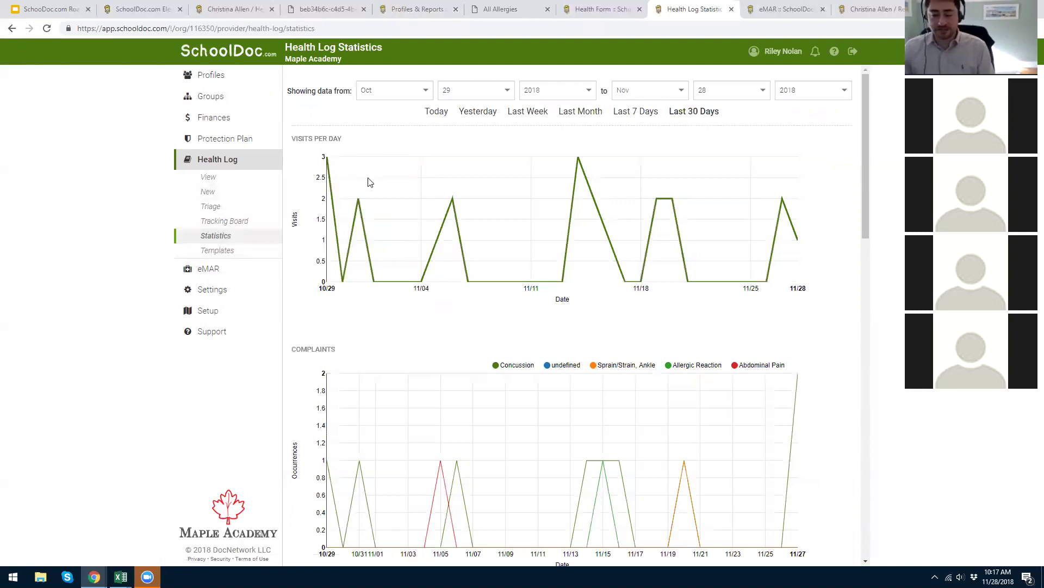
scroll(366, 182, down, 3)
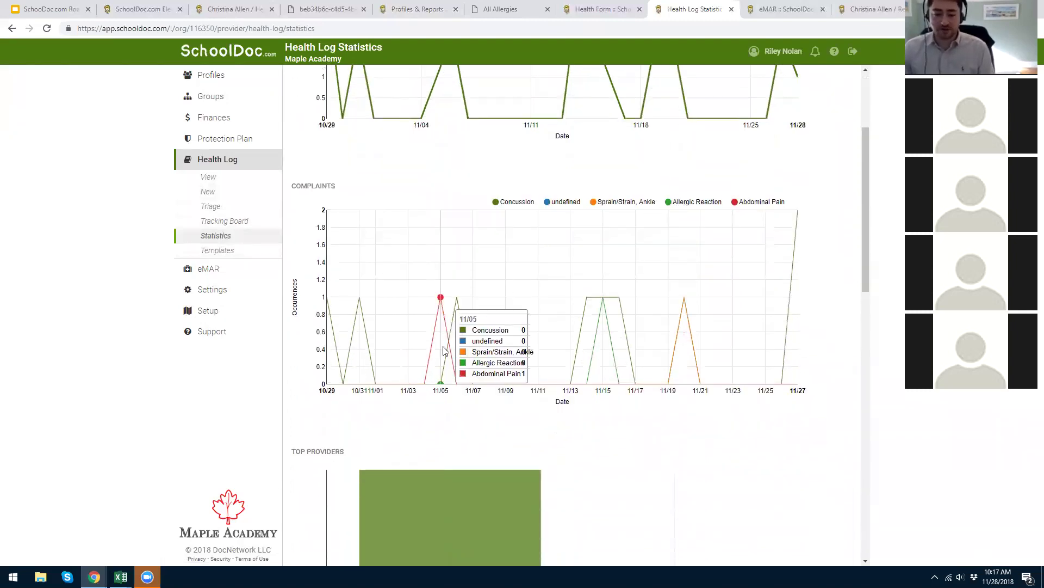
scroll(440, 337, down, 3)
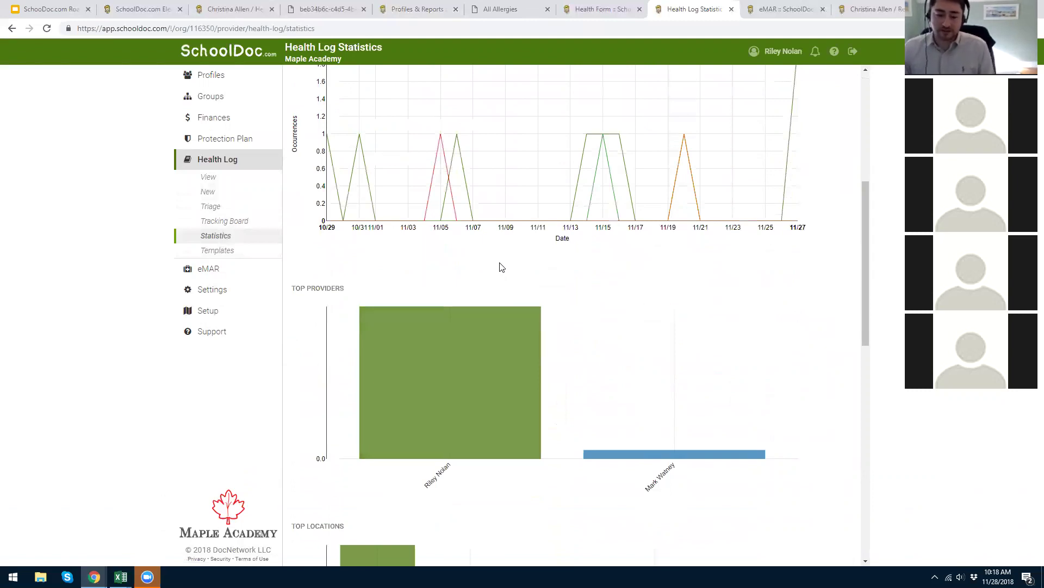
scroll(500, 263, down, 2)
scroll(499, 262, down, 1)
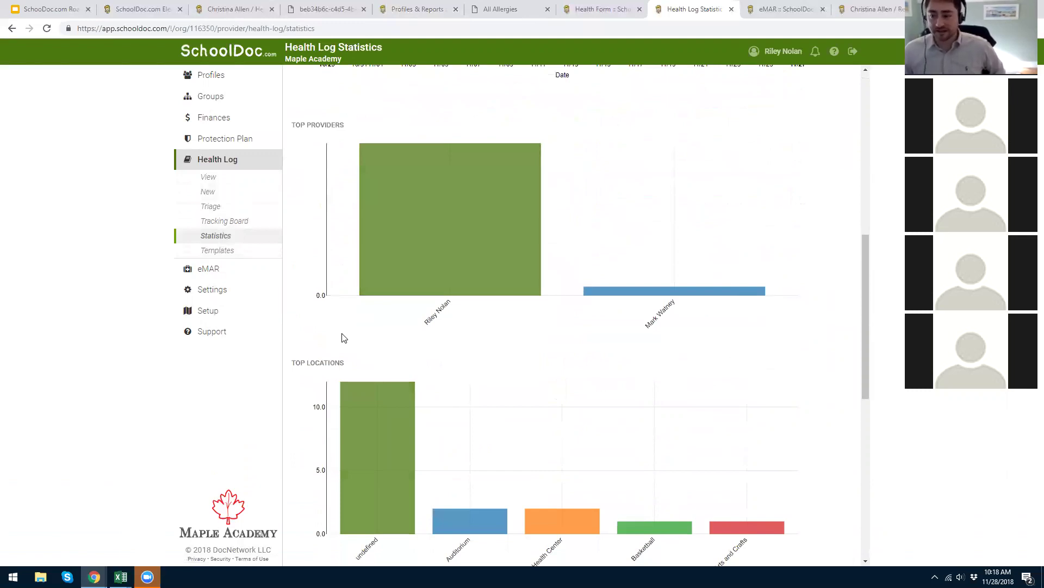
scroll(343, 335, up, 2)
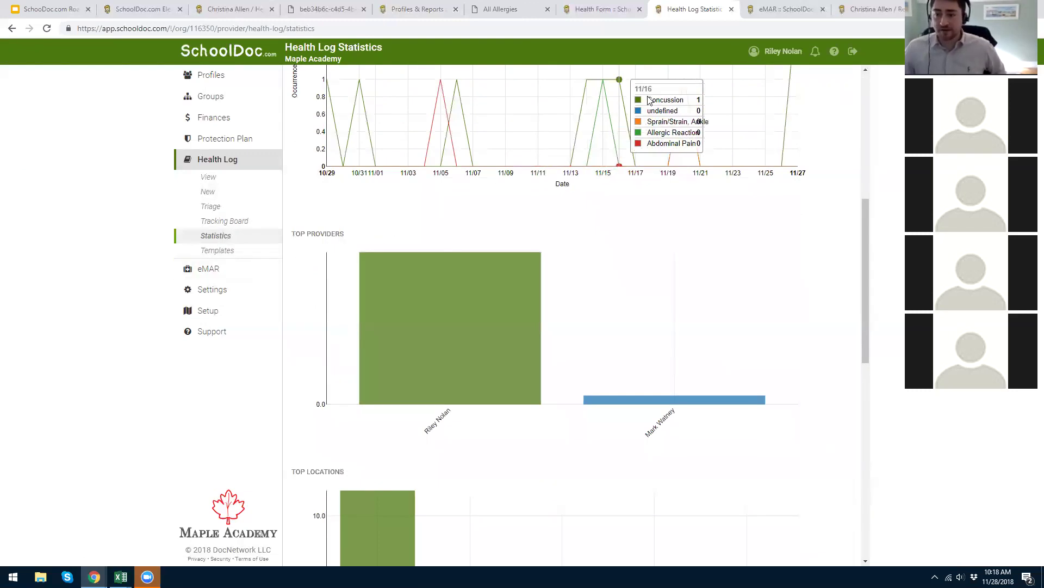
Switch to the eMAR and record the first listed student's lunch doses of Adderall and Claritin as given.
click(749, 8)
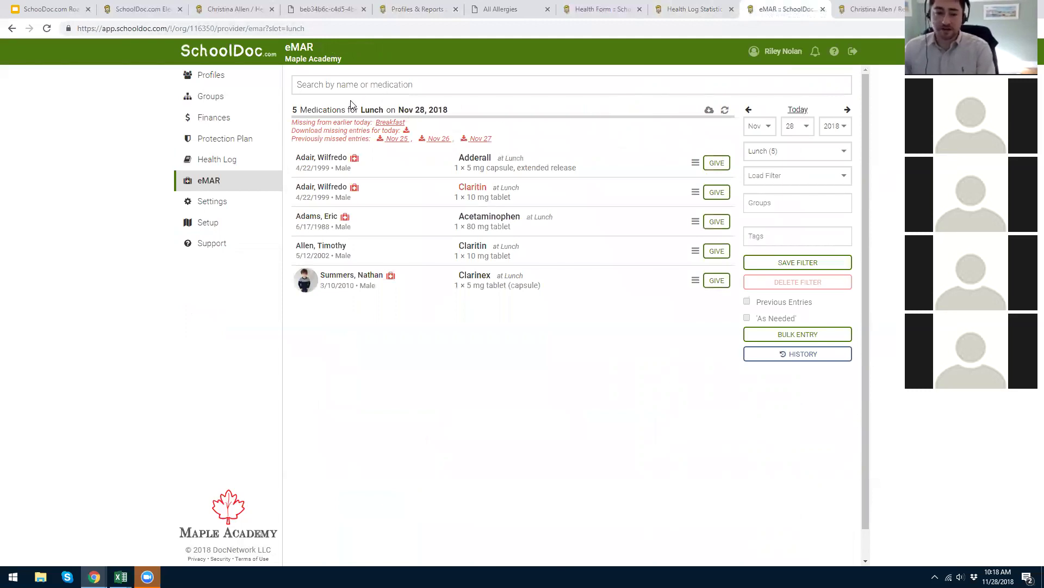
click(719, 166)
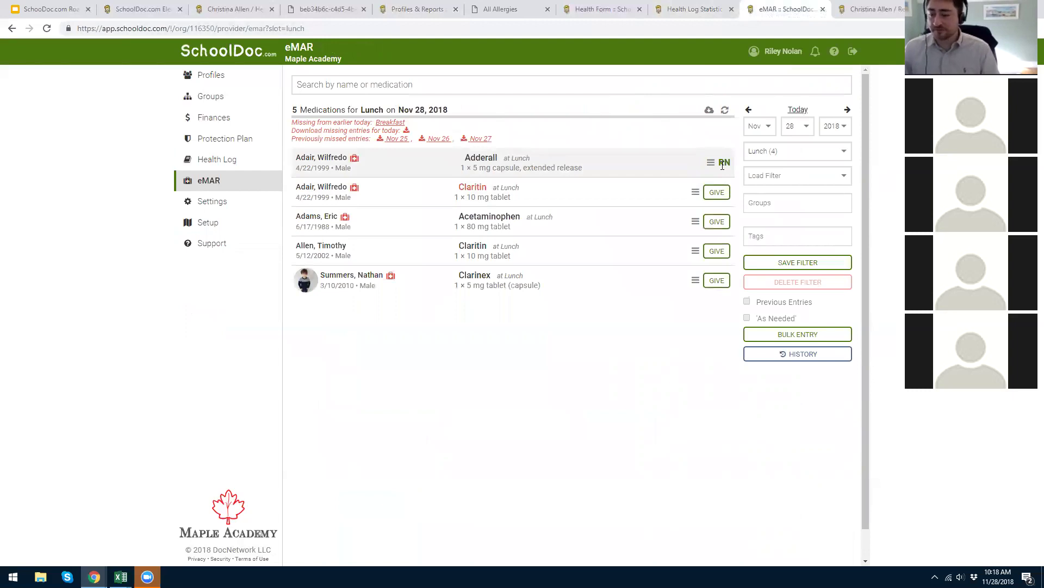
click(716, 192)
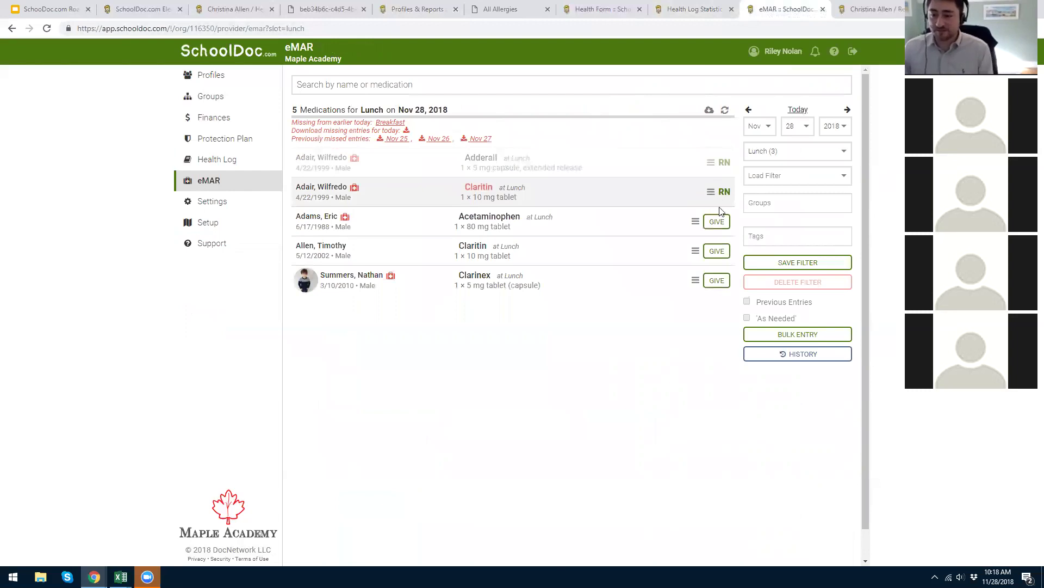
Record the lunch Acetaminophen dose as Not Given with the note "student refused" and save the entry.
click(695, 223)
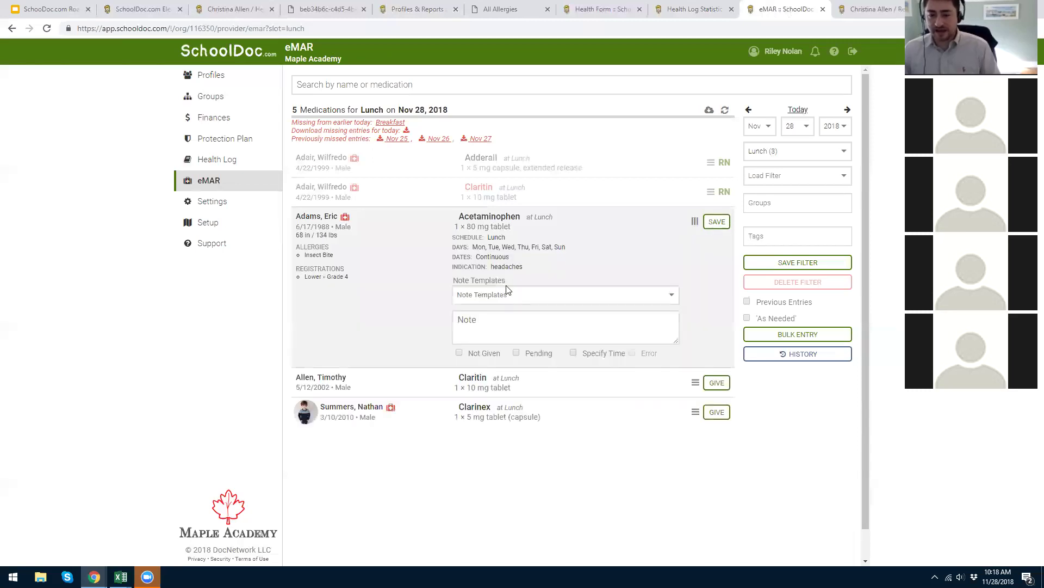
click(494, 331)
text(student refused)
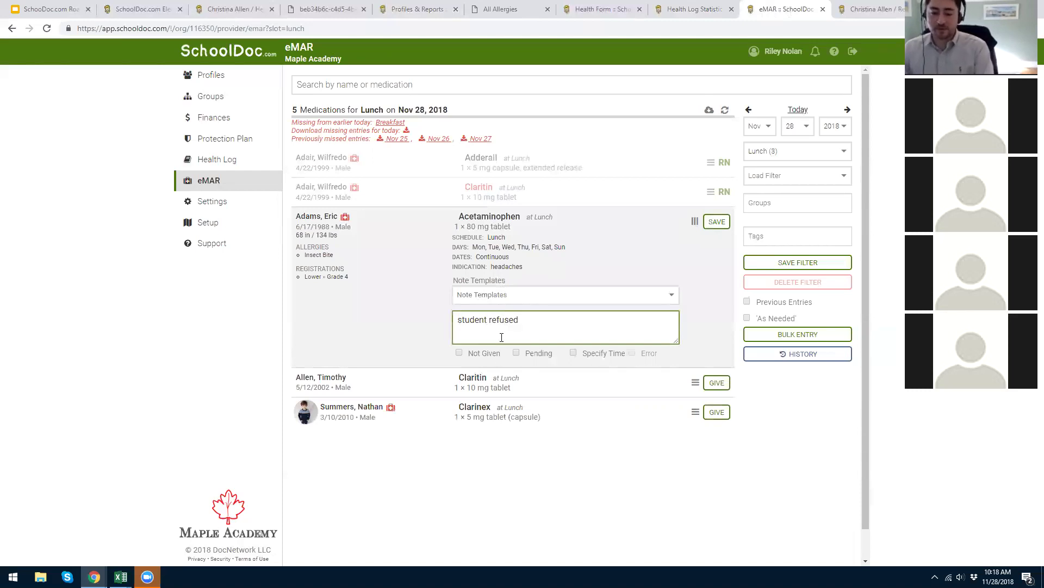
click(494, 359)
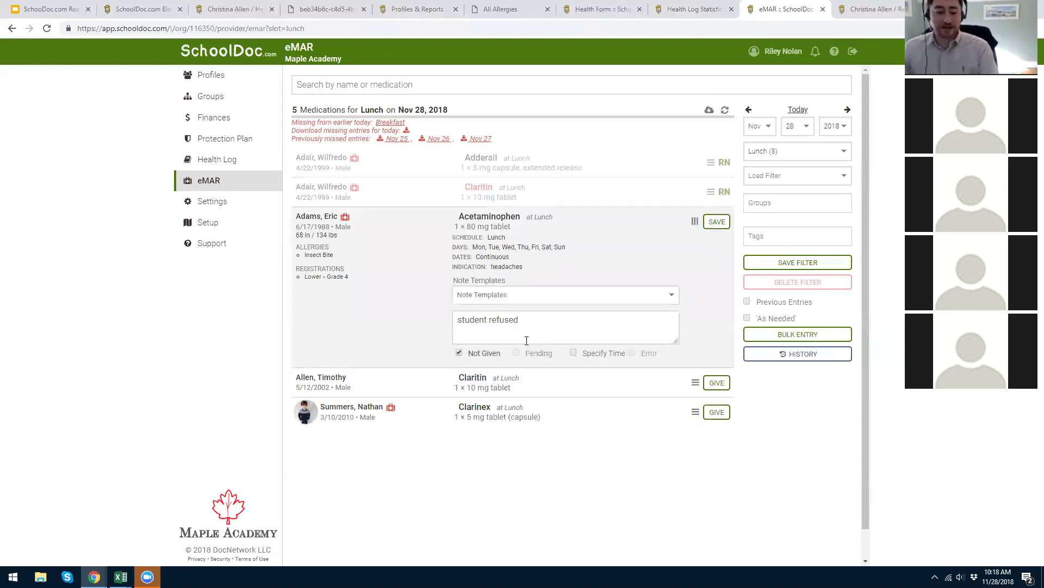
click(718, 223)
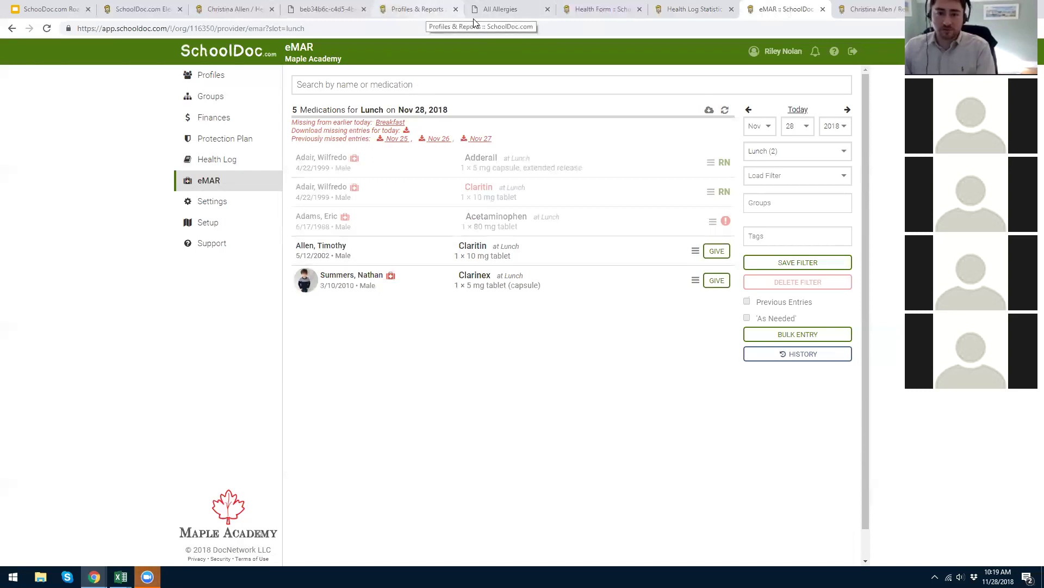
Open the demo student's health form from Profiles & Reports and examine the Student Information section.
click(228, 76)
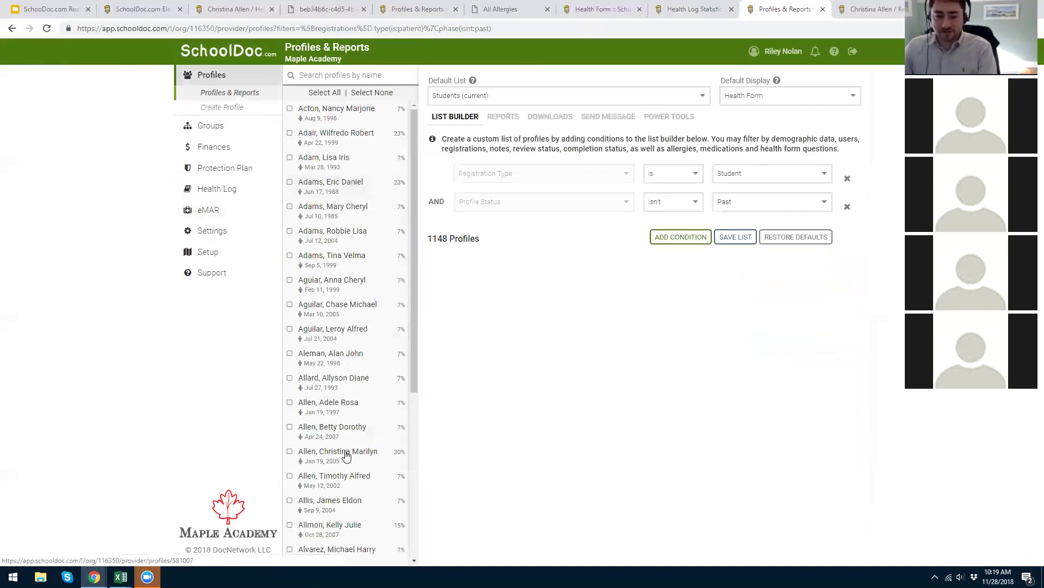
click(344, 447)
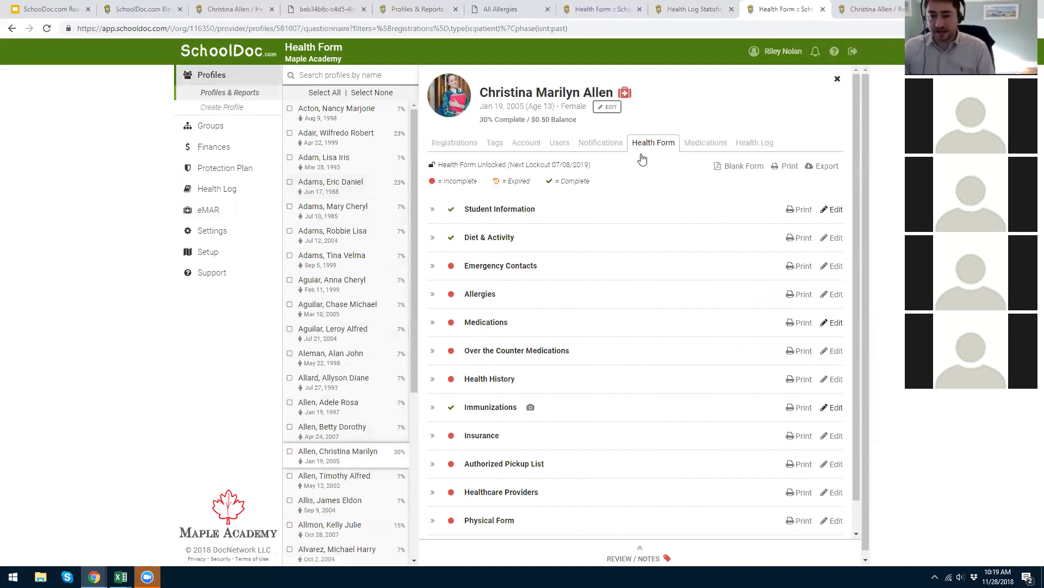
click(433, 211)
scroll(526, 266, down, 3)
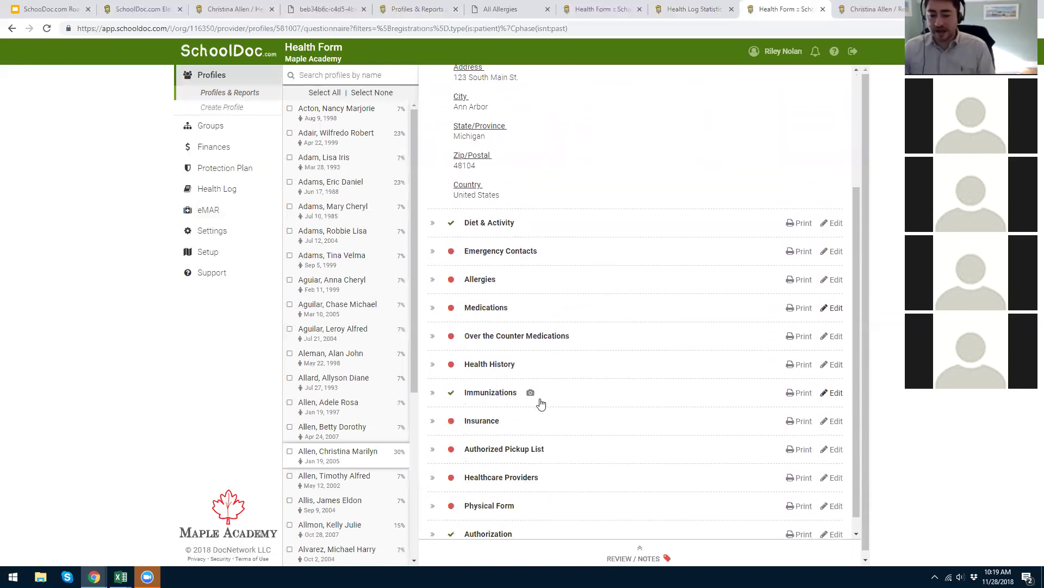
View the uploaded record in the health form's Immunizations section at a larger size and close it.
click(532, 394)
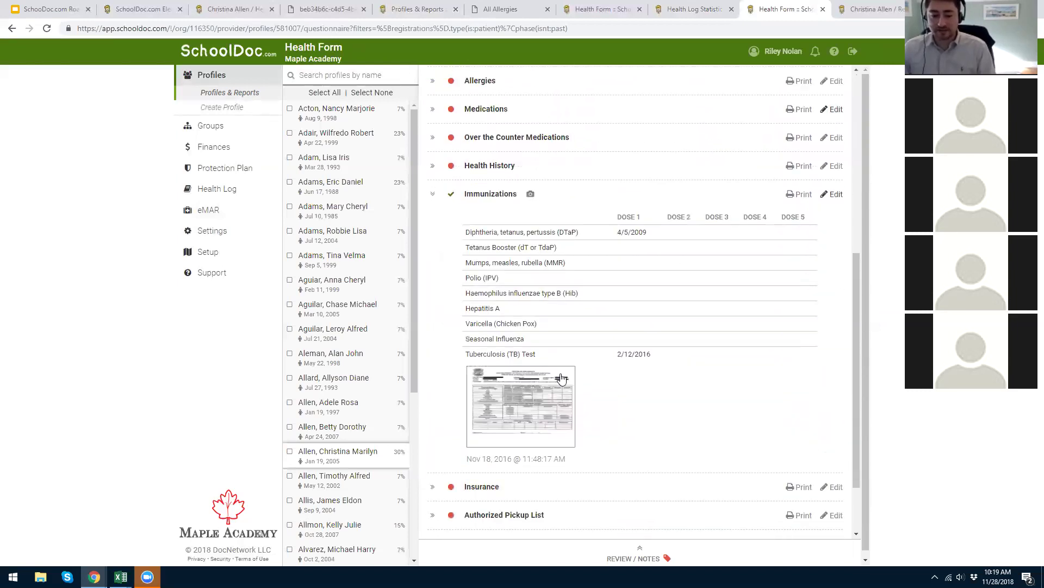
click(556, 388)
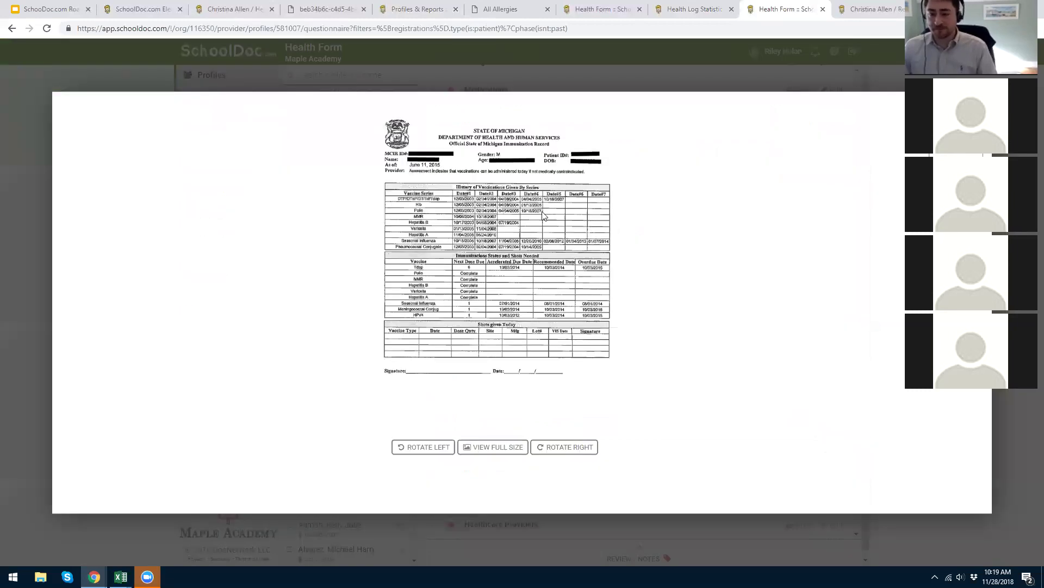
click(665, 76)
scroll(578, 394, down, 1)
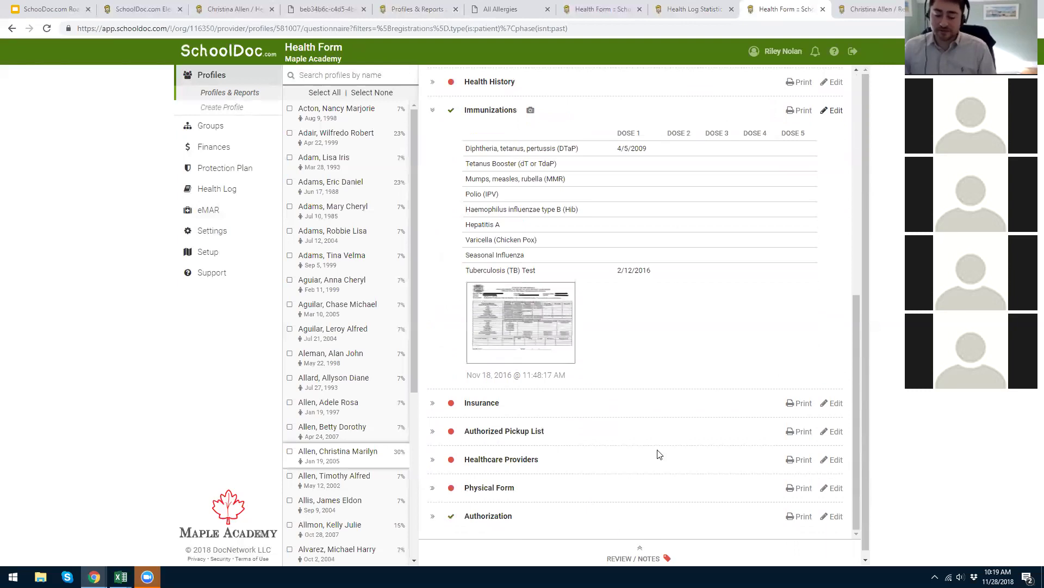
Set the student's Immunization Compliance review status to Yes and collapse the review area.
click(631, 557)
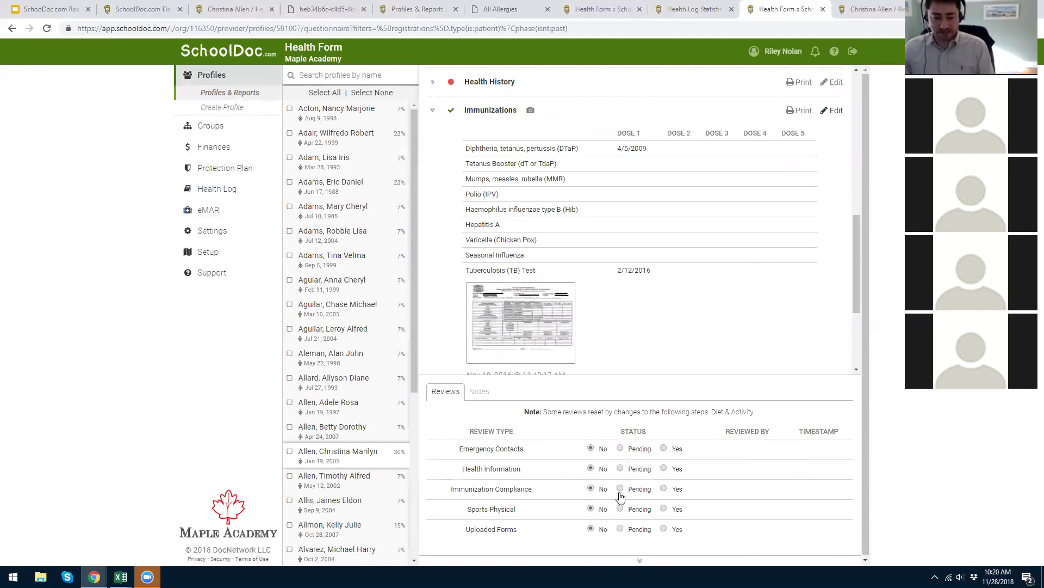
click(664, 489)
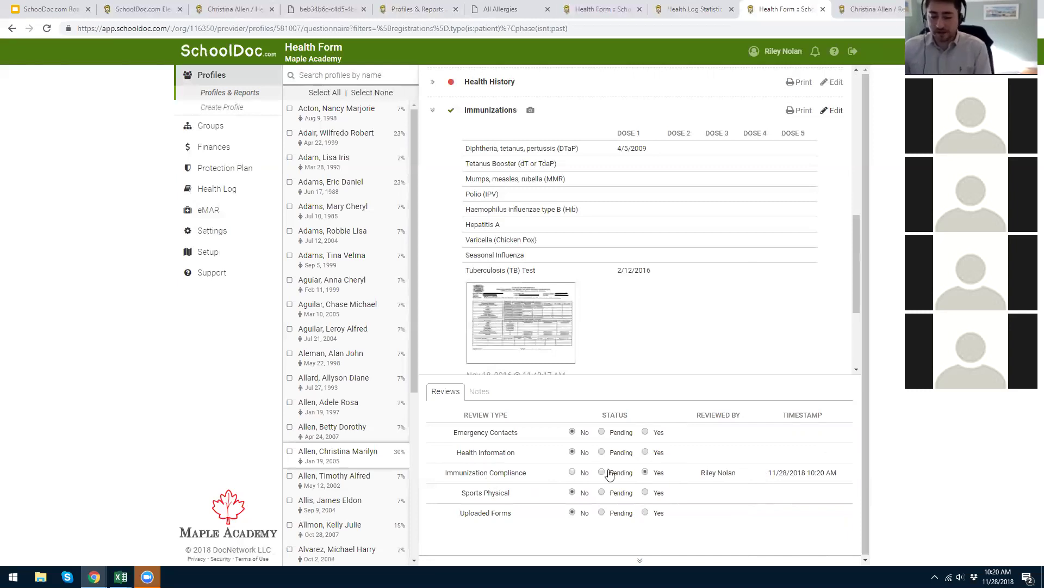
click(636, 560)
scroll(598, 408, up, 6)
scroll(599, 408, up, 3)
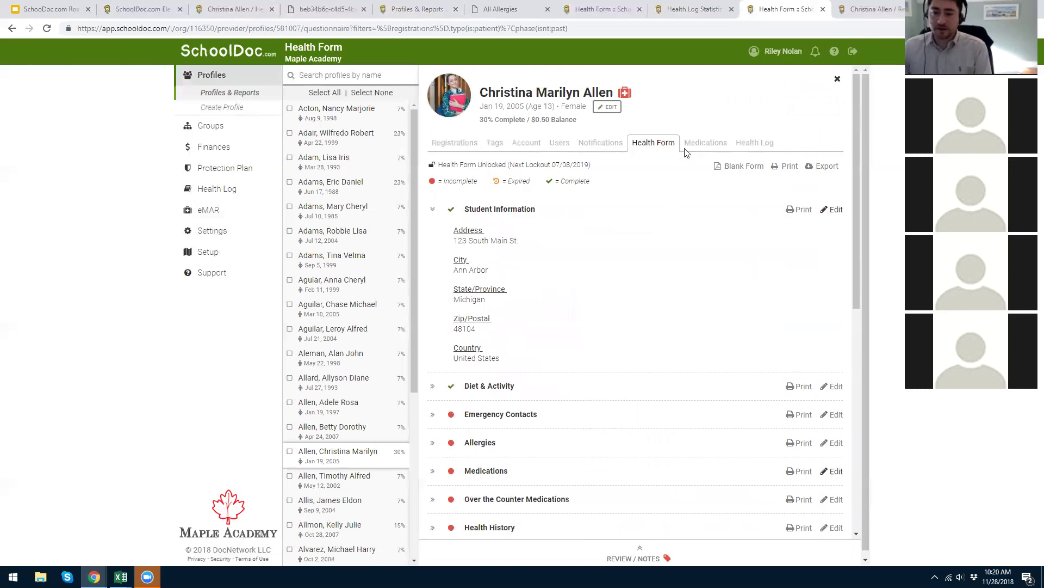
Switch to the parent's registration page, choose 5th as the upcoming school year's grade and continue to session selection.
click(852, 6)
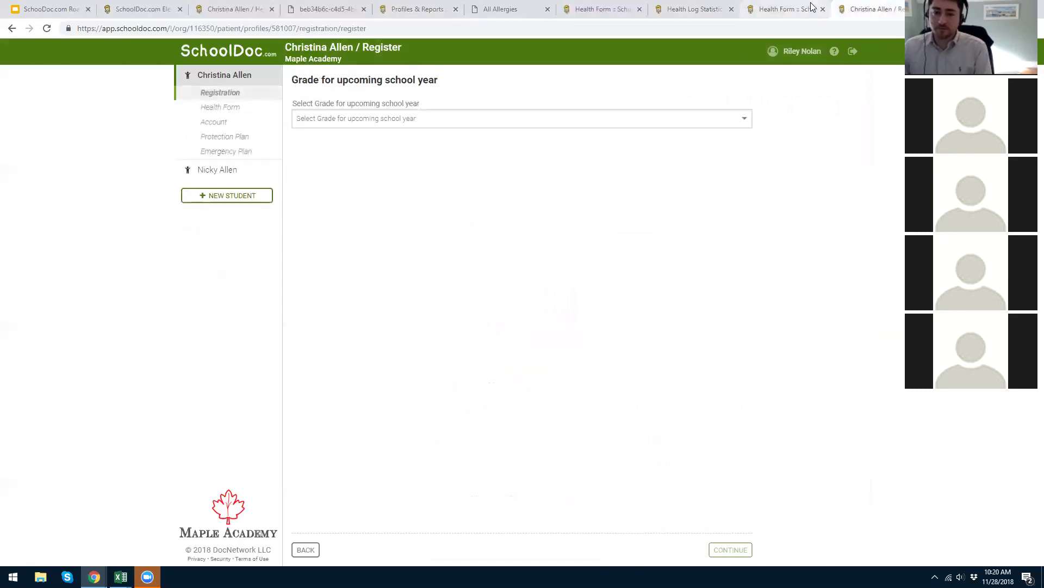
click(603, 122)
scroll(353, 163, down, 1)
click(343, 163)
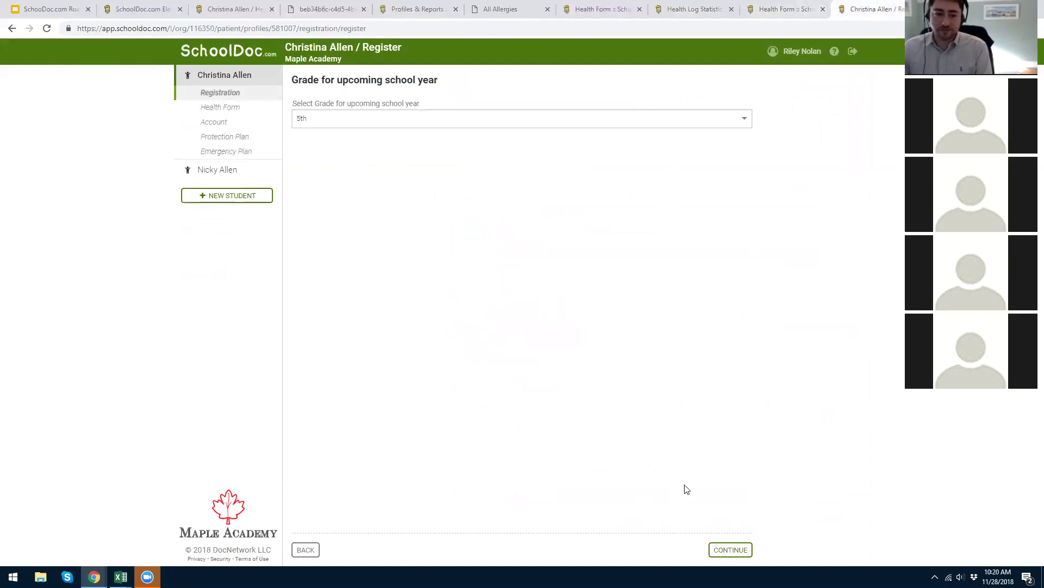
click(730, 549)
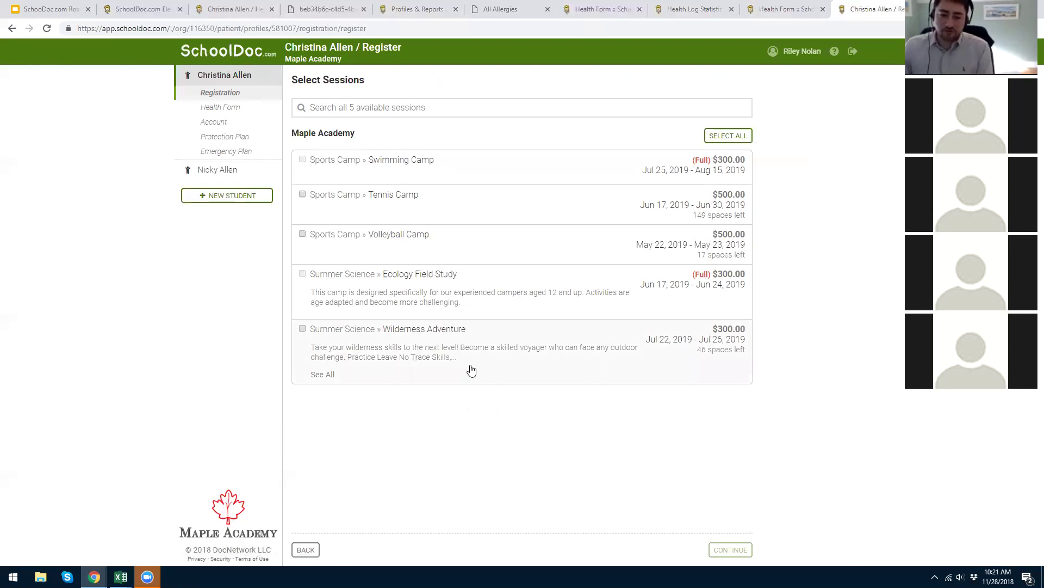
Register for the Summer Science Wilderness Adventure session with one Camp T-shirt as an add-on and continue to coupons.
click(433, 341)
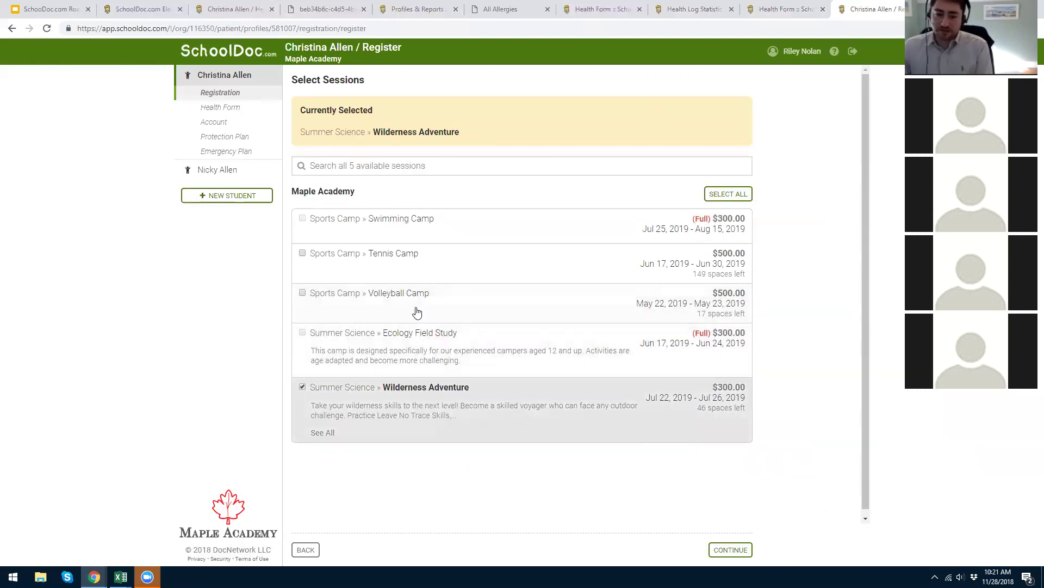
scroll(456, 300, down, 1)
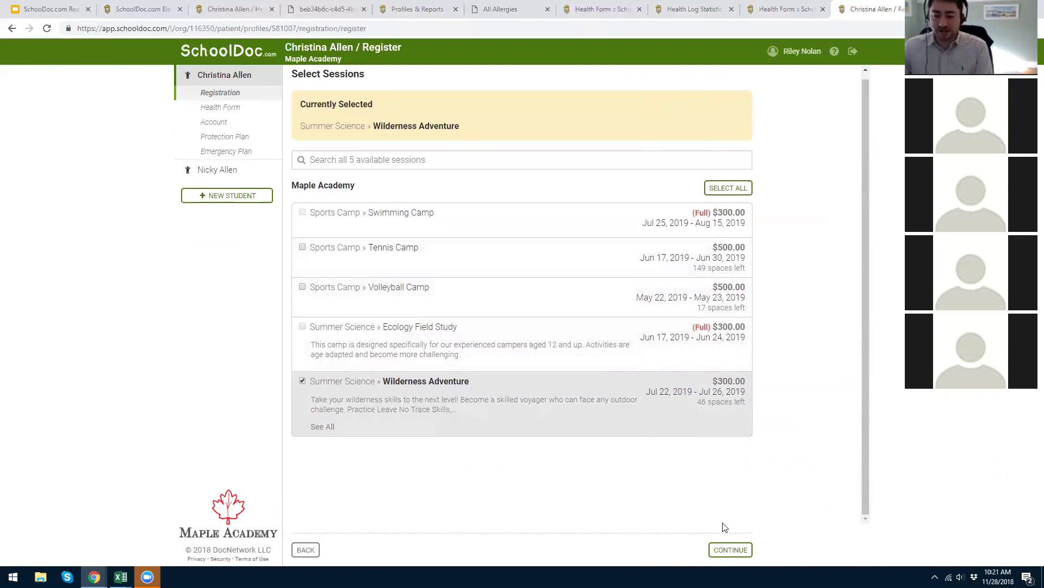
click(730, 551)
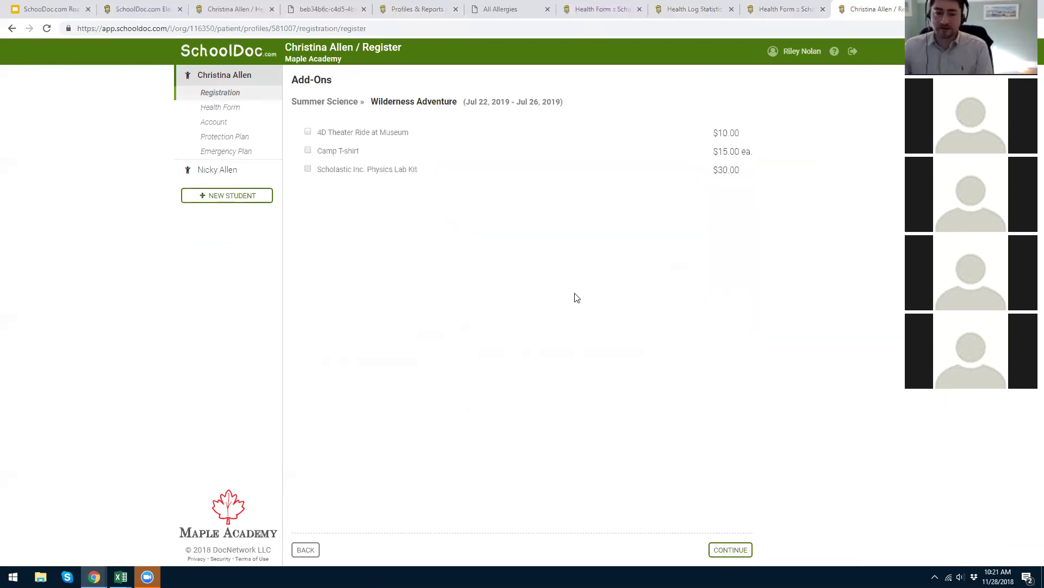
click(342, 152)
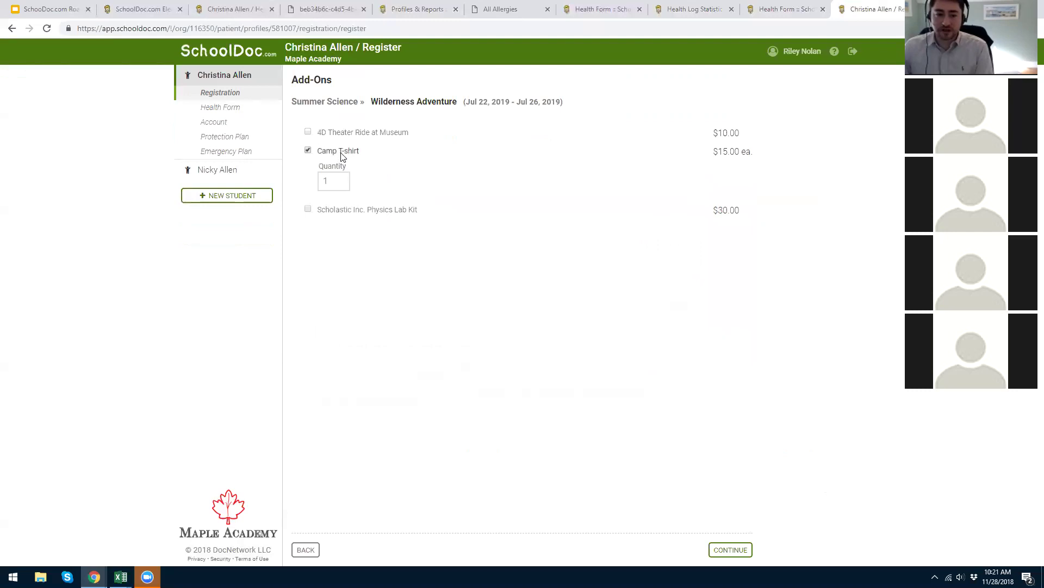
click(730, 551)
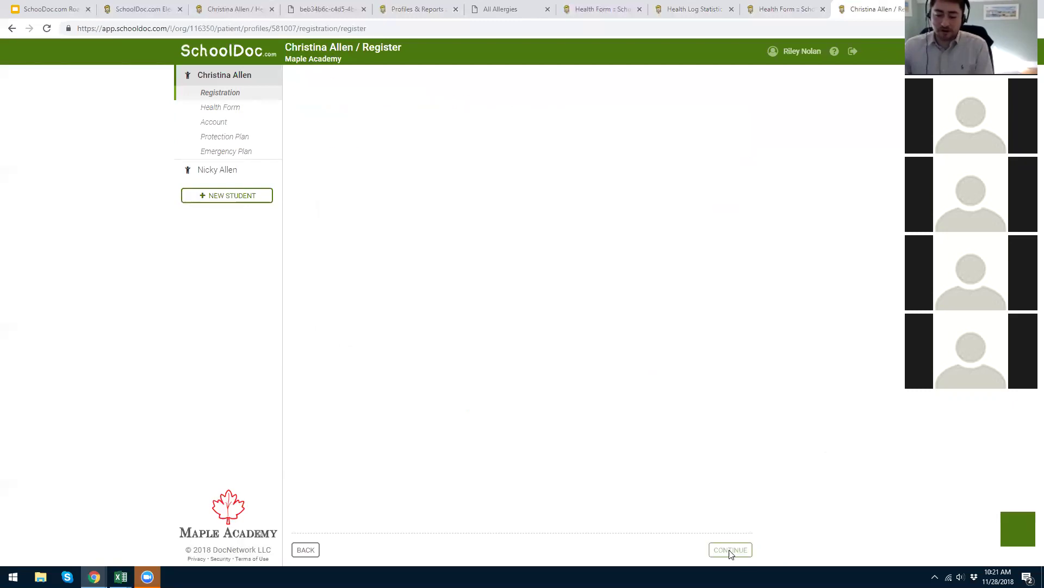
Answer Yes to having coupons, apply the coupon code STUDENT to Wilderness Adventure and continue to the protection plan.
click(374, 125)
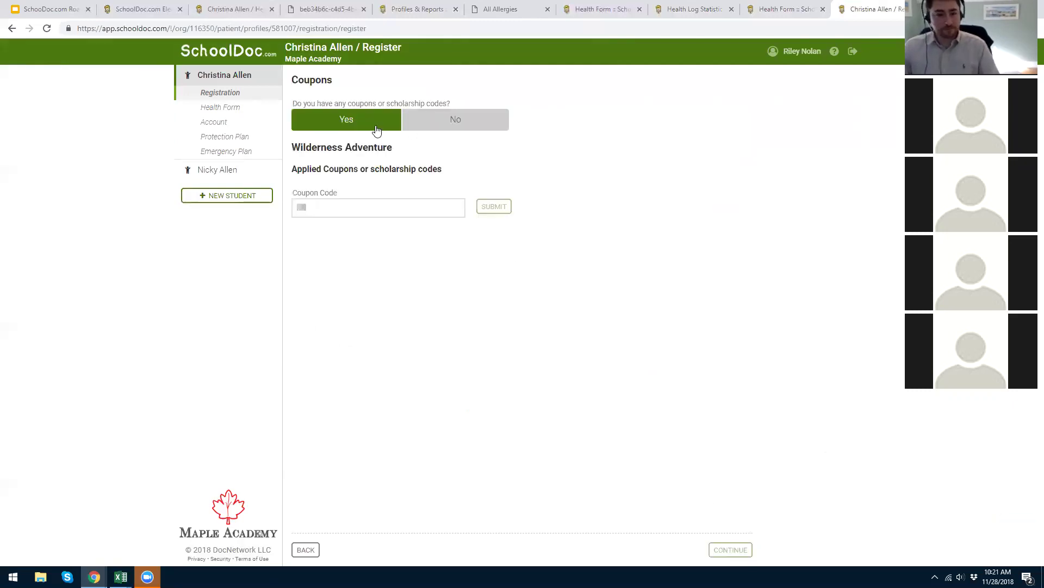
click(408, 212)
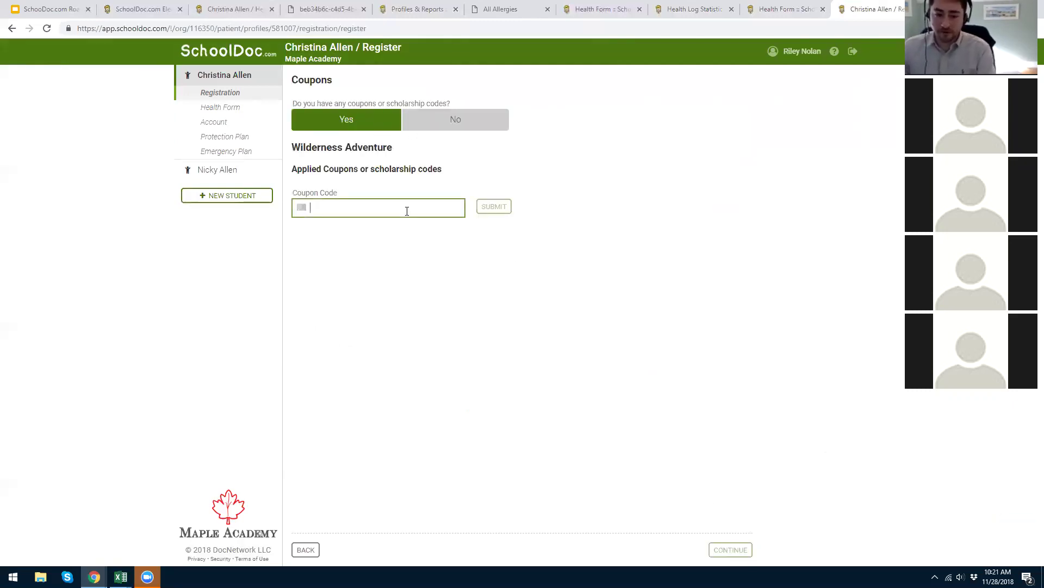
text(STUDNET)
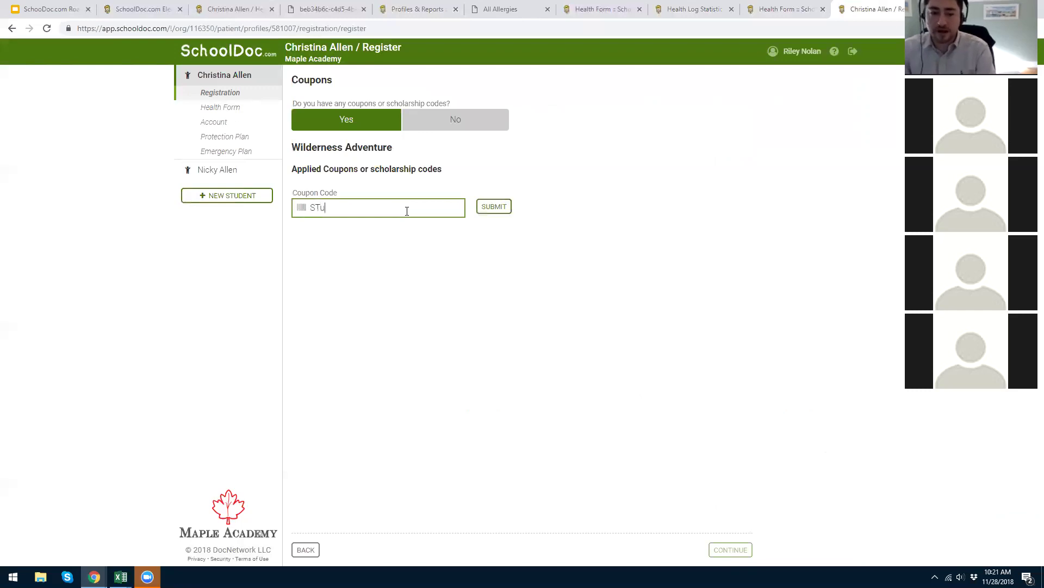
key(BackSpace)
key(BackSpace)
key(BackSpace)
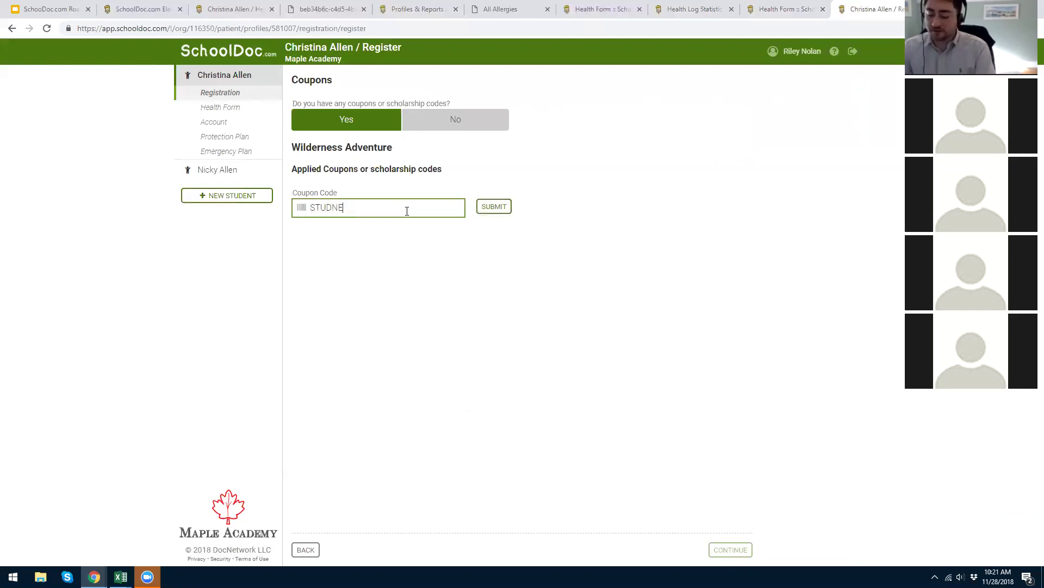
text(ENT)
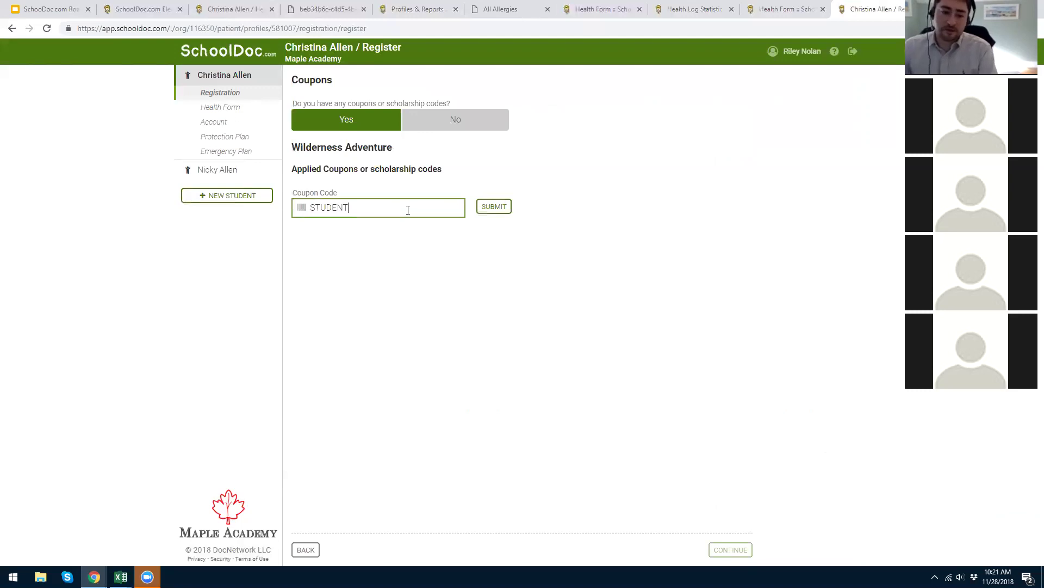
click(506, 212)
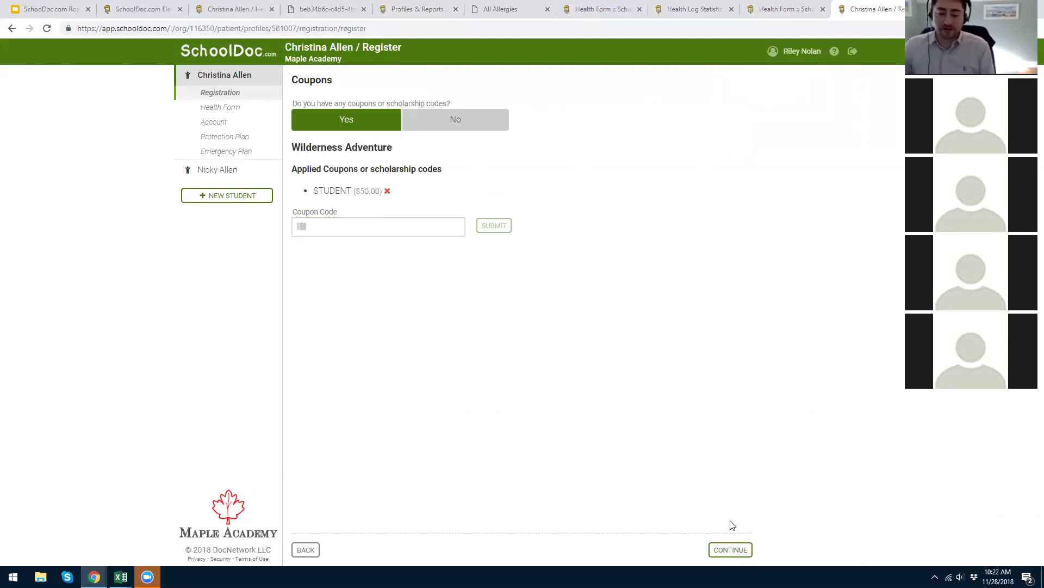
click(730, 549)
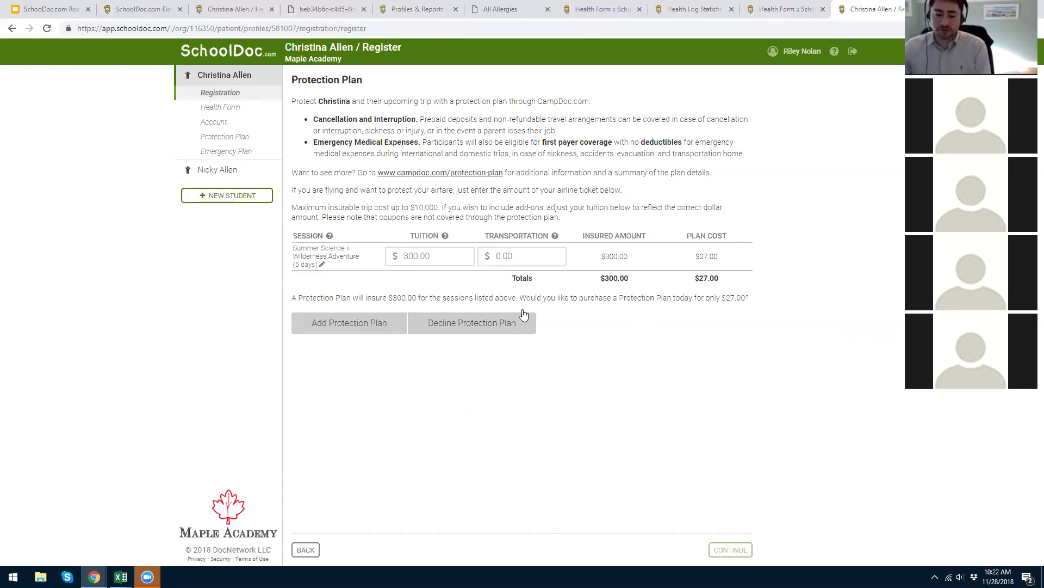
Decline the protection plan and review the transactions and payment options on the confirmation page.
click(517, 323)
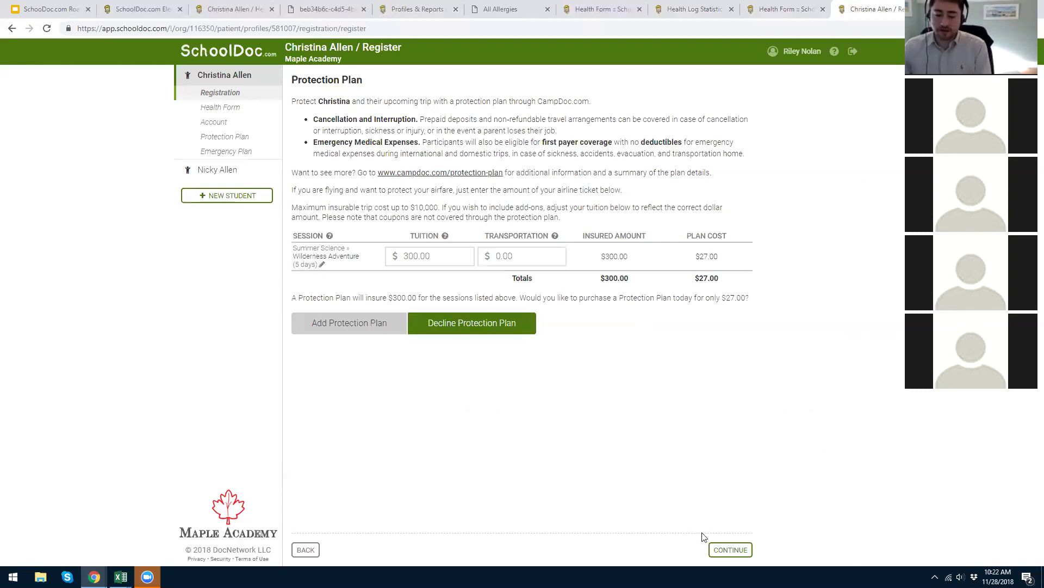
click(732, 550)
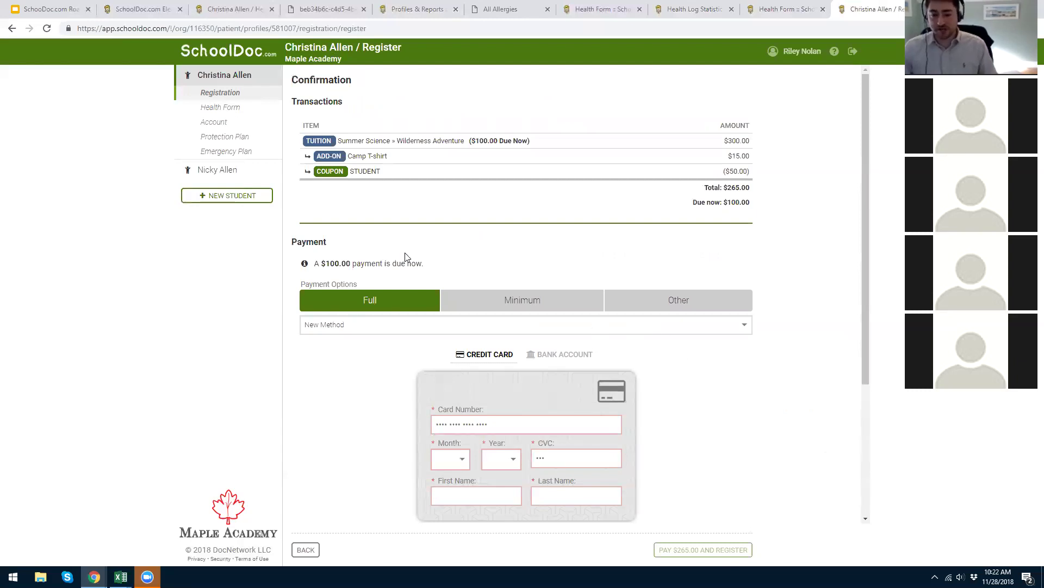
scroll(450, 268, down, 1)
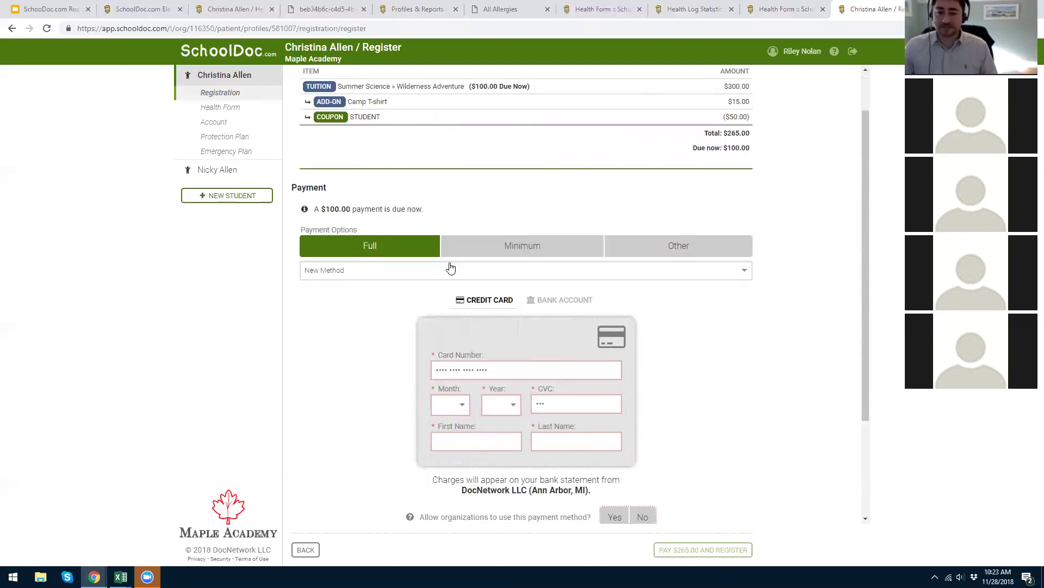
scroll(591, 299, up, 1)
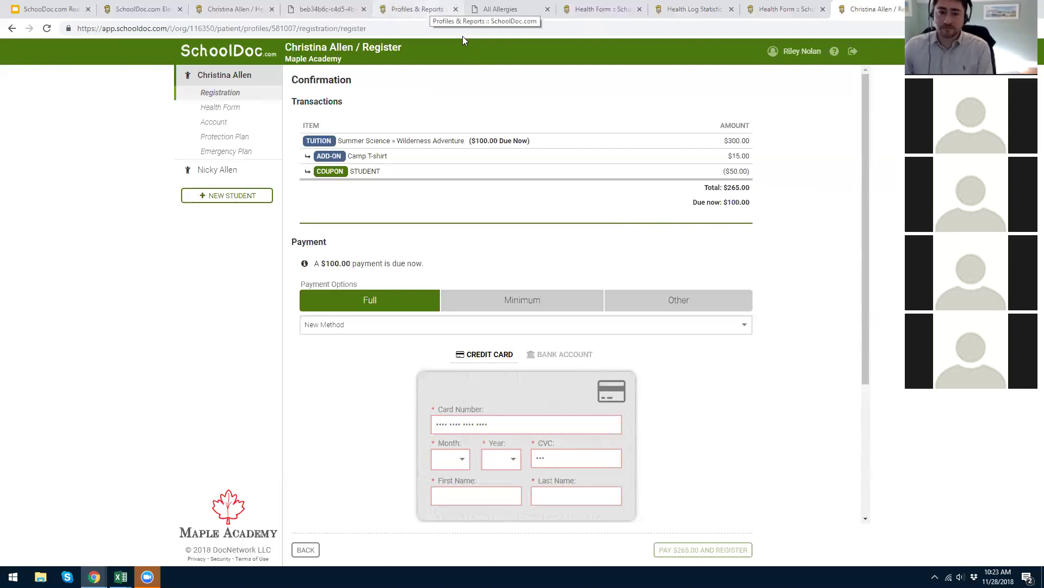
On the provider's Profiles & Reports page, remove the Grade 4 group condition and set the Registration Type condition to Provider.
click(428, 10)
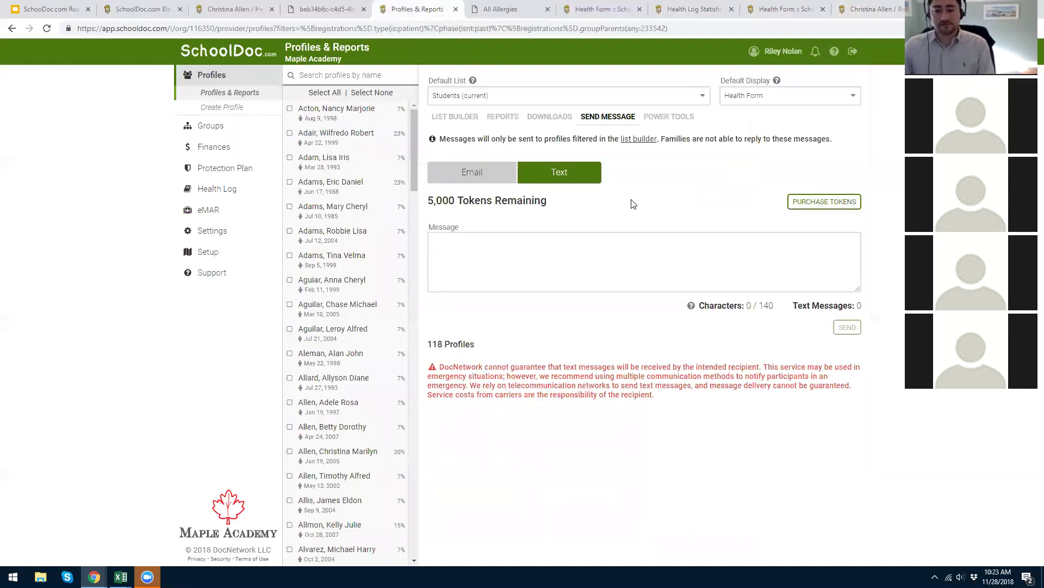
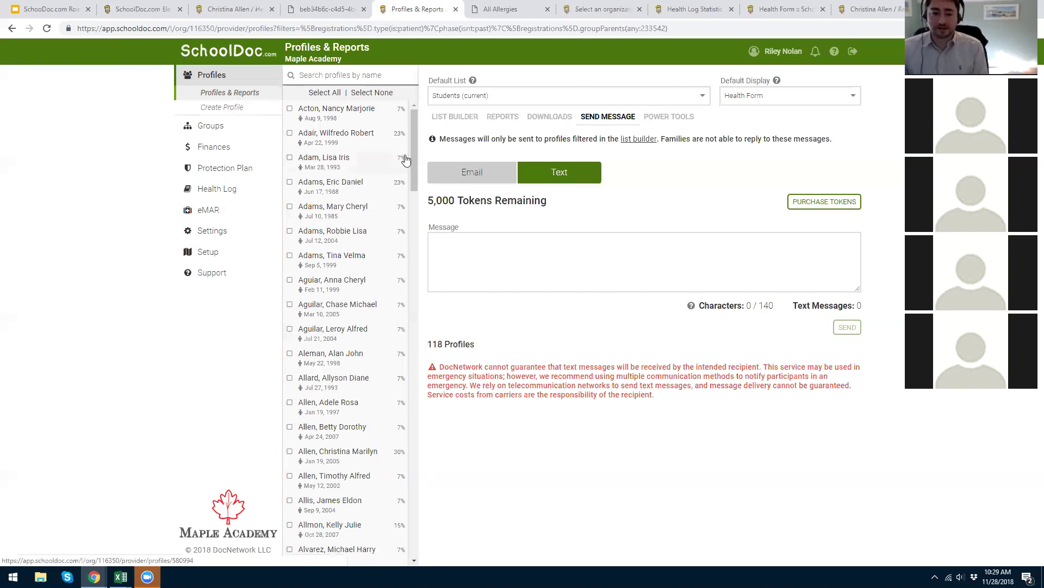
drag(412, 157, 414, 129)
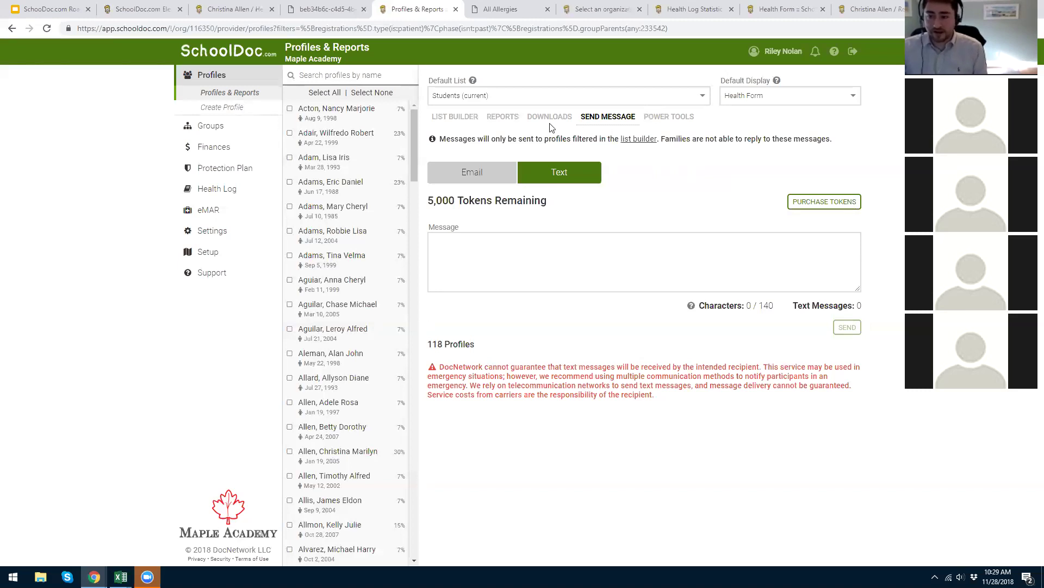
click(476, 120)
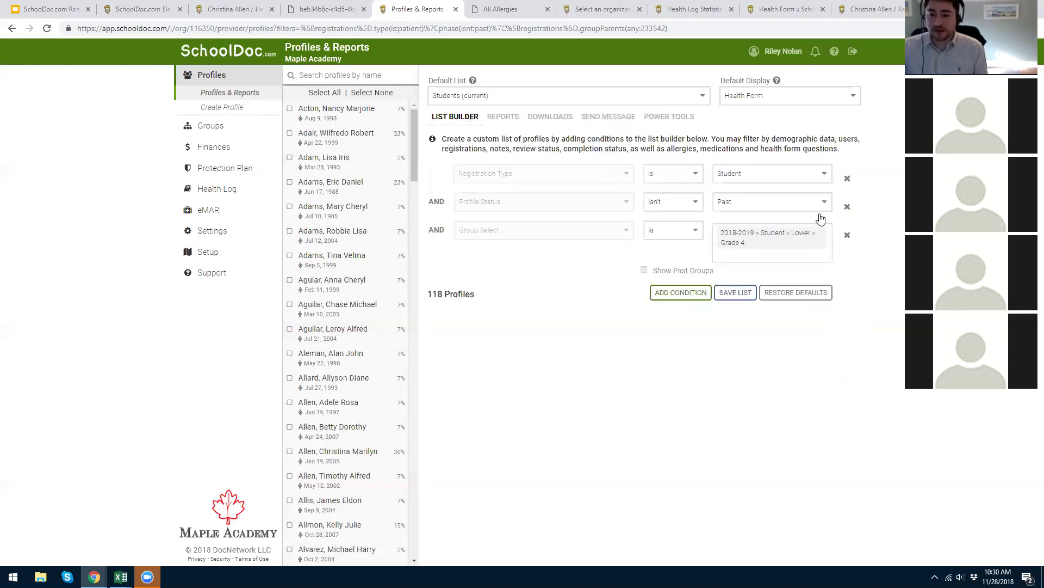
click(847, 235)
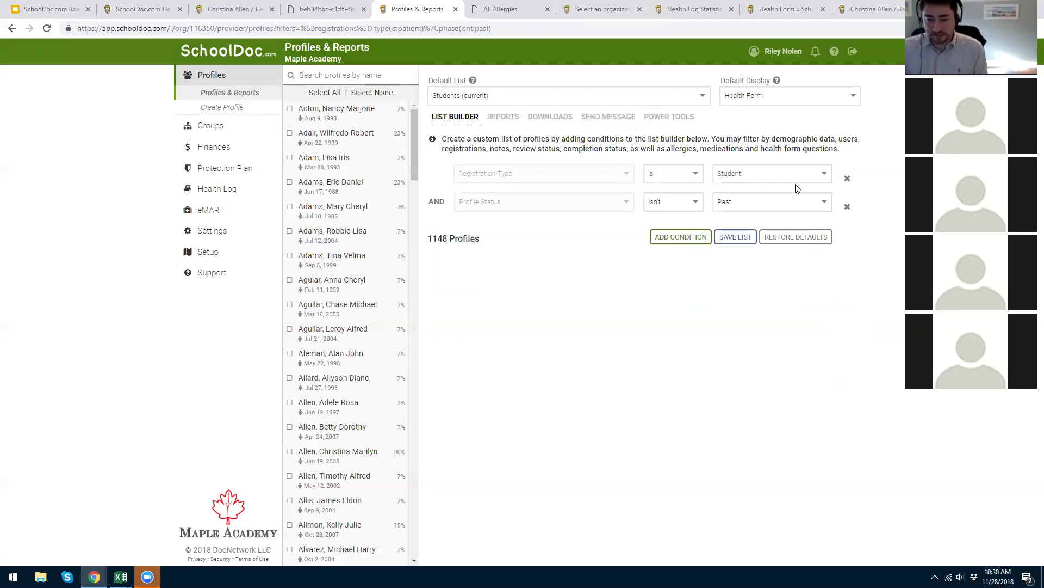
click(740, 176)
click(750, 205)
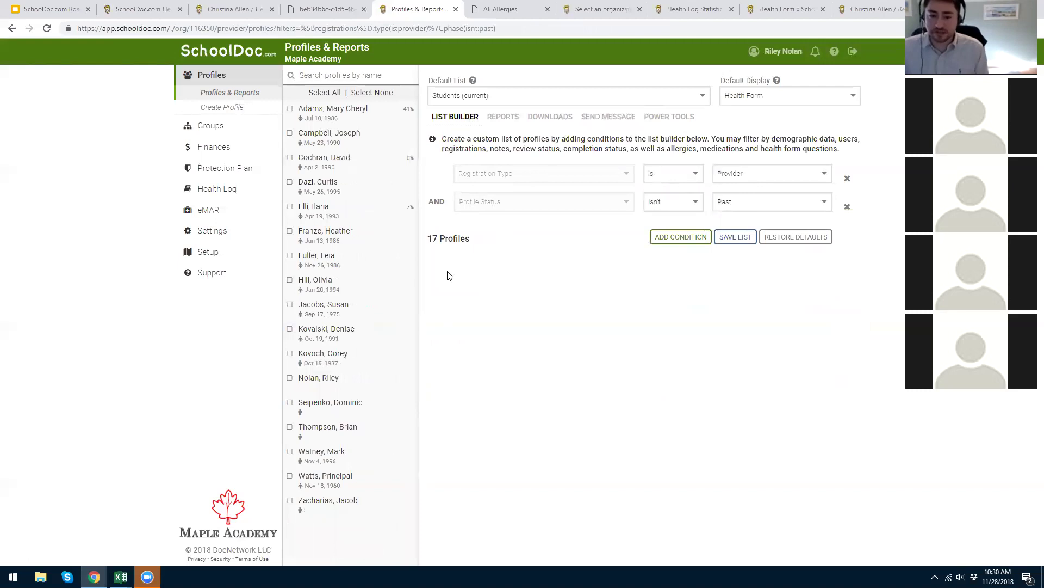
double_click(450, 243)
click(479, 241)
Open permission management for the provider profiles and choose the School Nurse role.
click(670, 118)
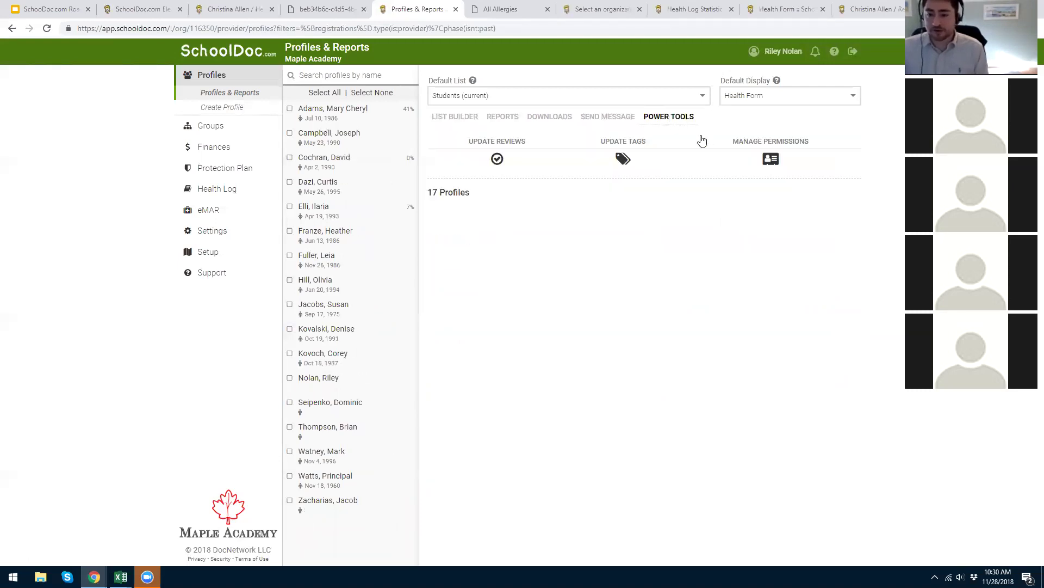
click(771, 158)
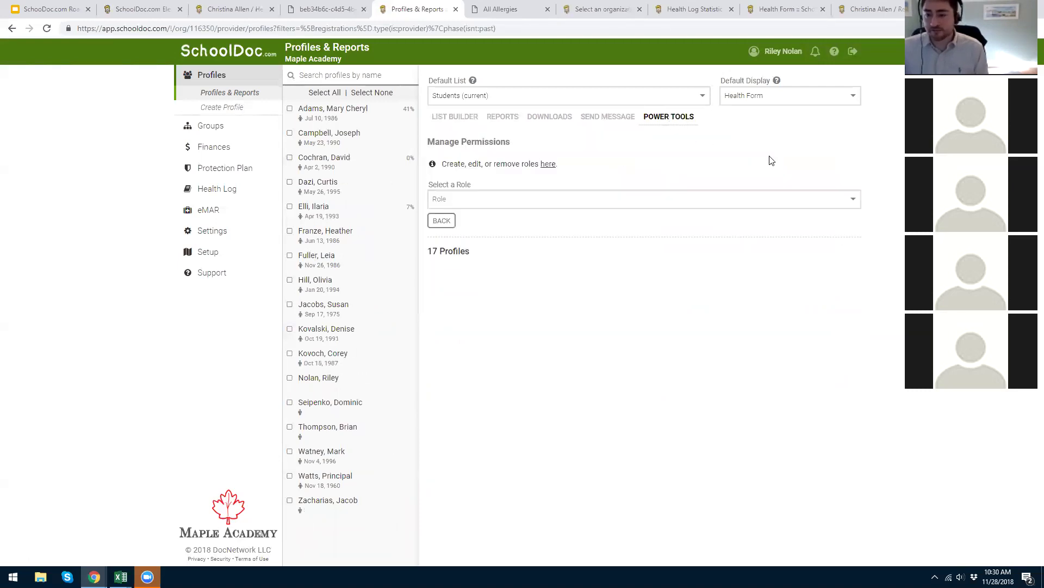
click(552, 198)
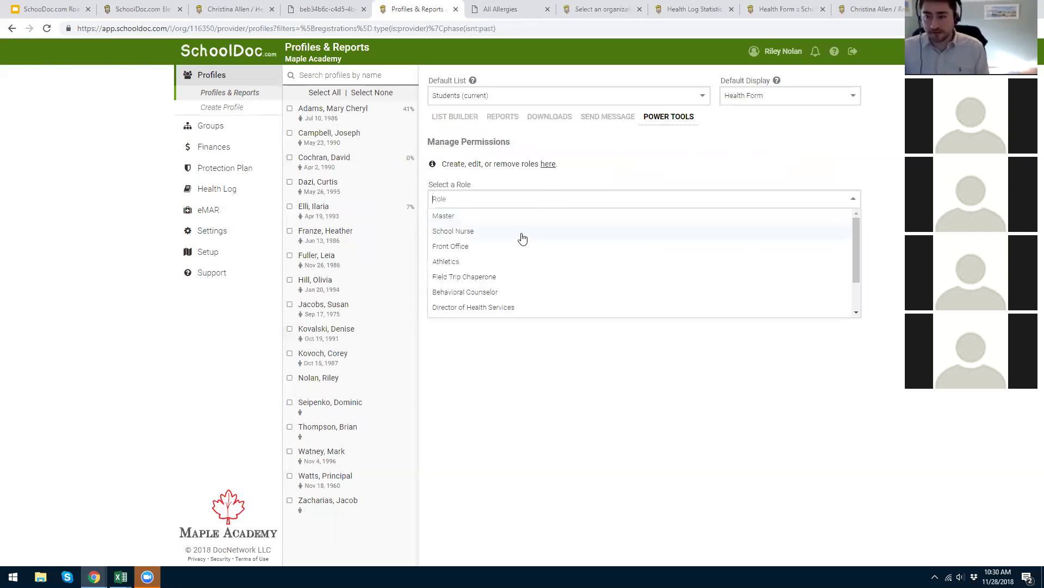
scroll(490, 251, down, 1)
scroll(484, 243, up, 1)
click(476, 232)
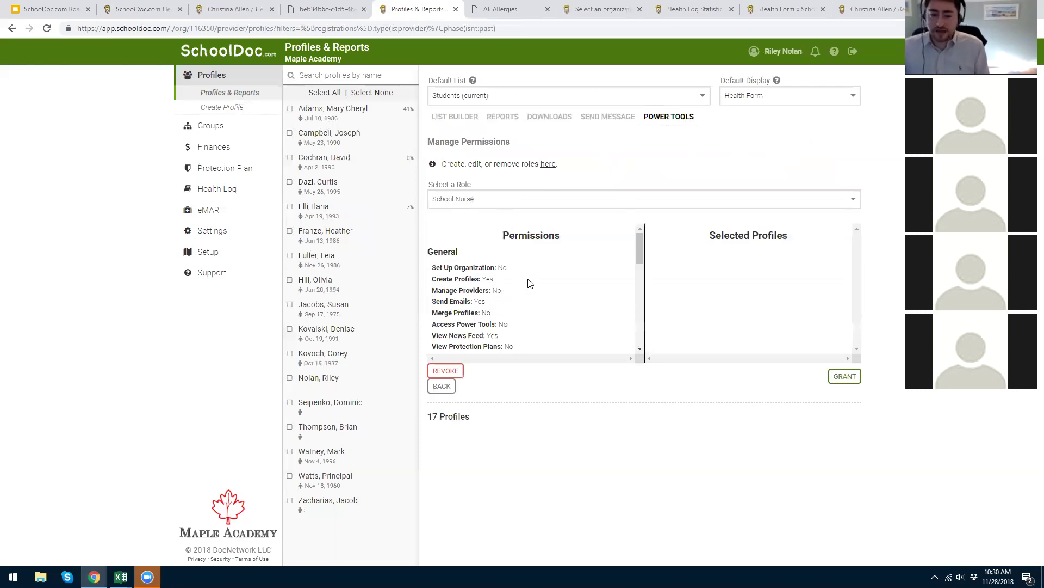
Select one provider's profile, review the School Nurse permissions, grant the role and return to the list conditions.
click(289, 281)
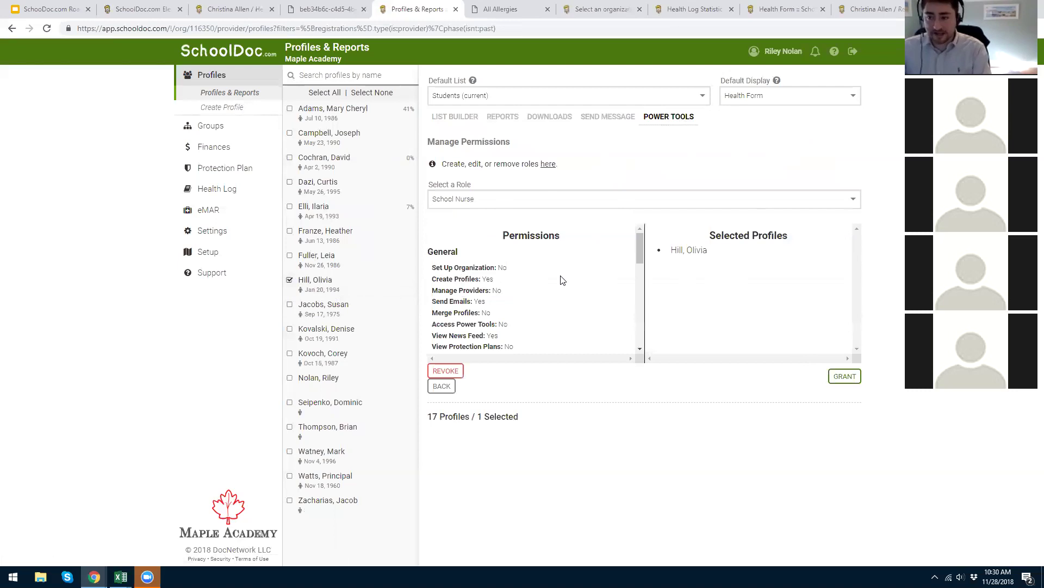
scroll(485, 266, down, 1)
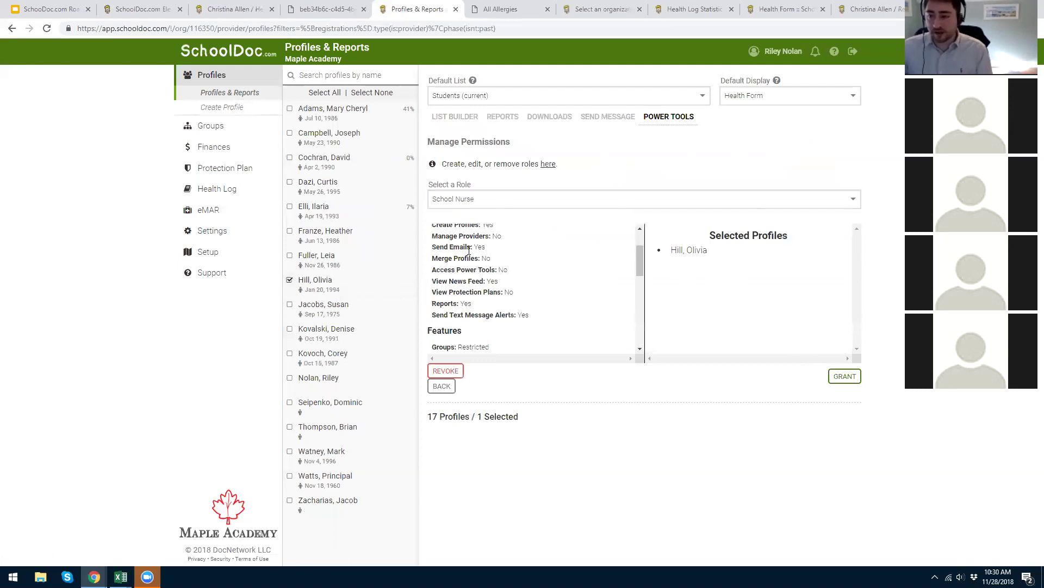
drag(460, 248, 481, 247)
scroll(508, 253, down, 1)
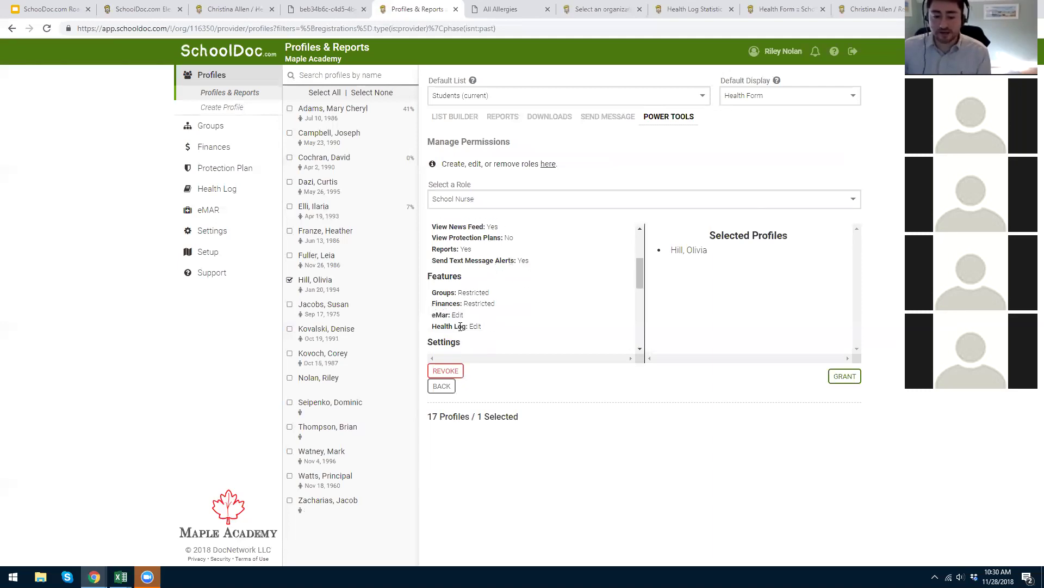
scroll(531, 318, down, 1)
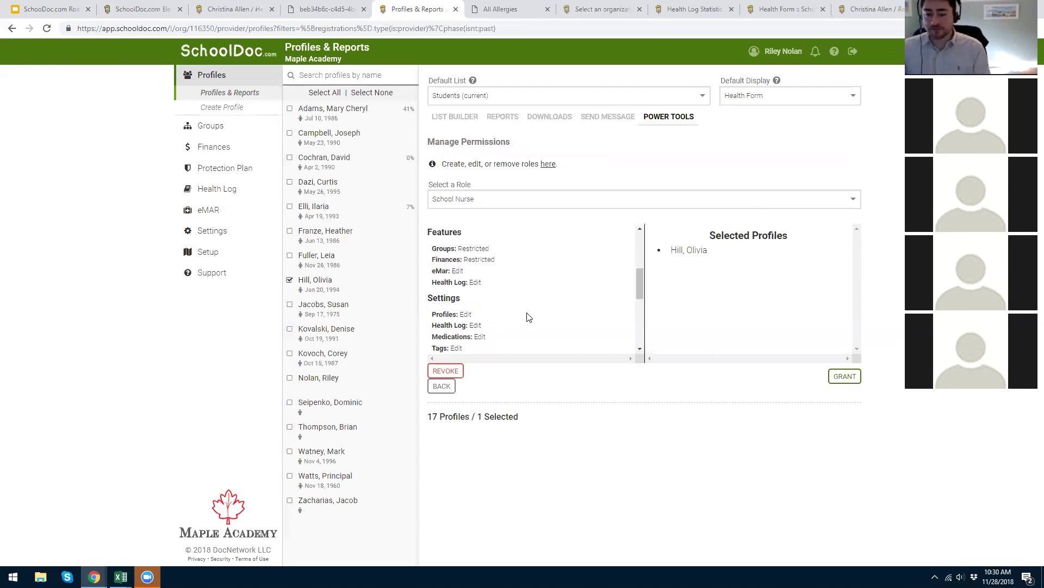
click(845, 376)
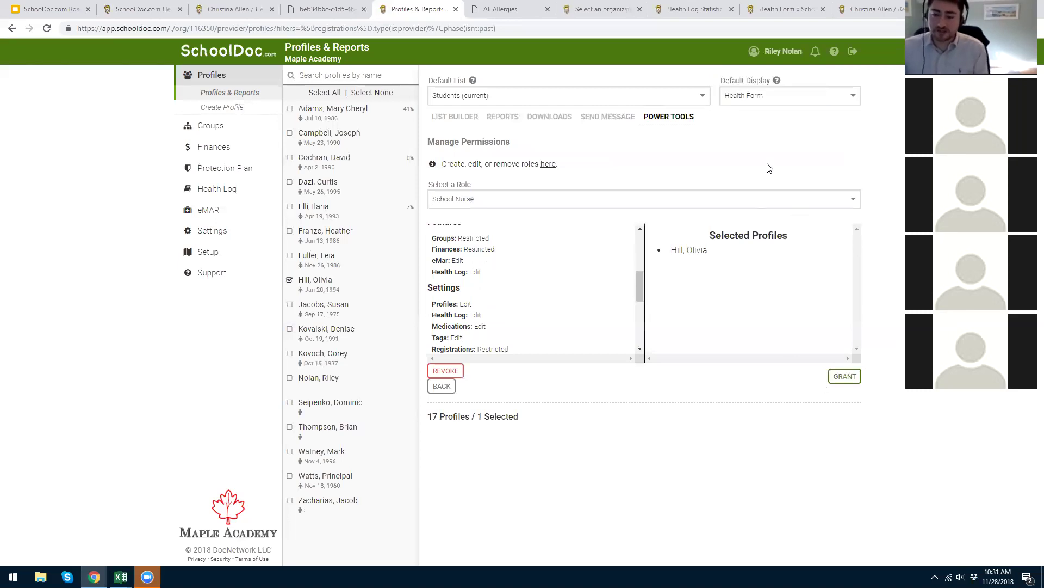
click(435, 388)
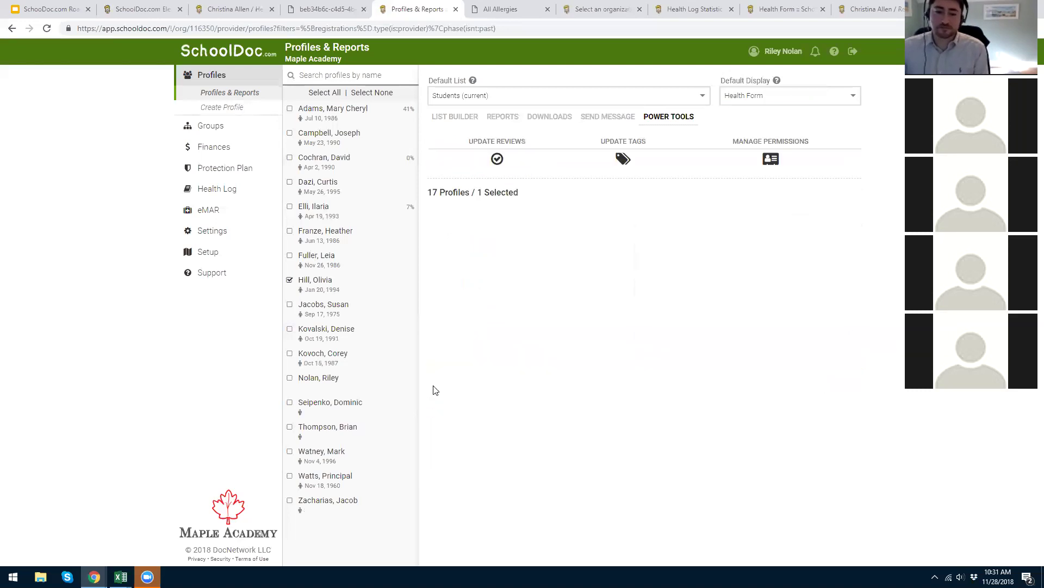
click(455, 117)
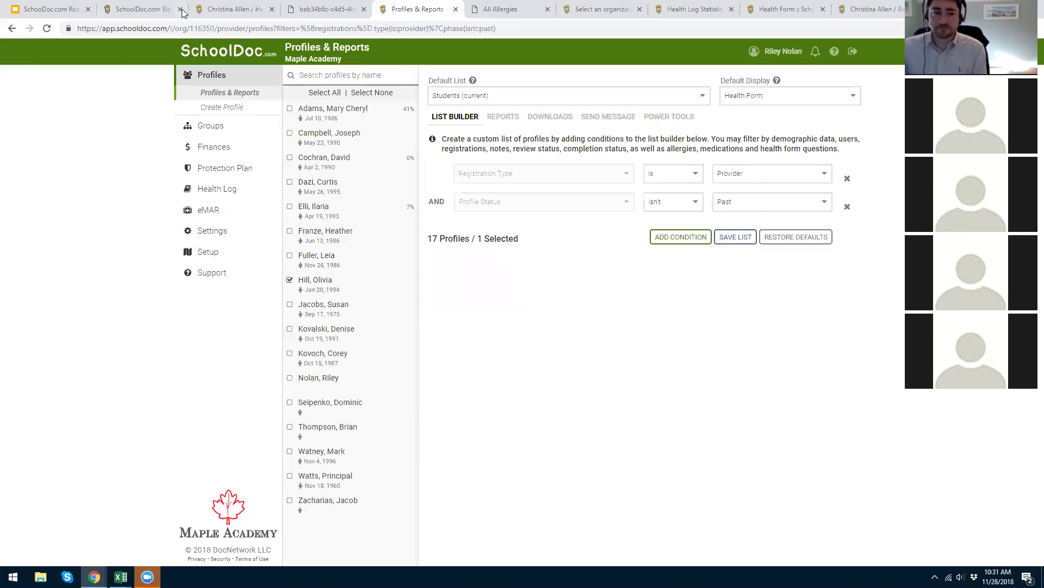
Revisit the parent's health form, switch to the Google Slides deck and present the Contact Information slide full screen.
click(239, 10)
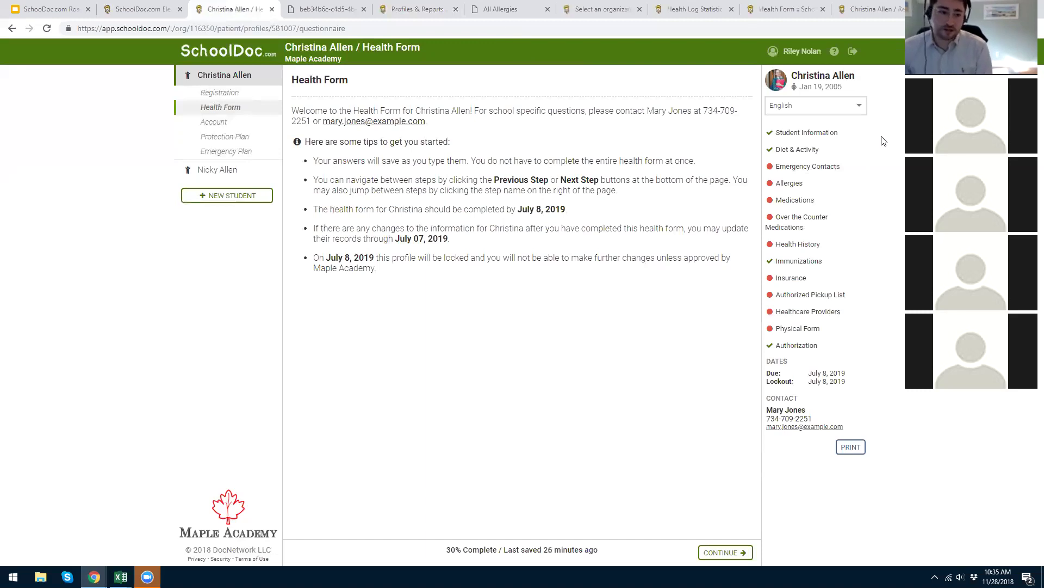
key(ctrl+1)
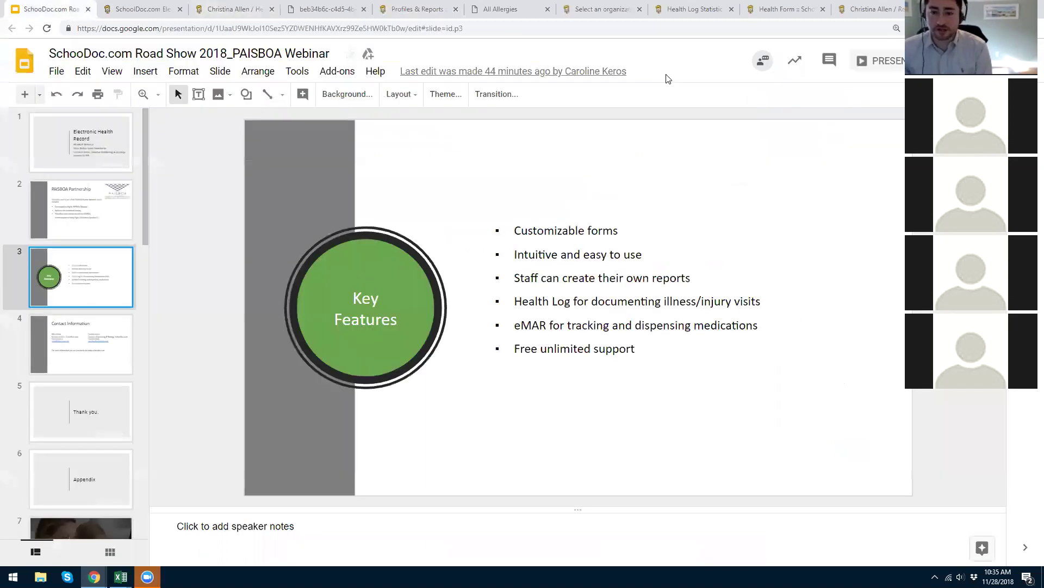
click(867, 63)
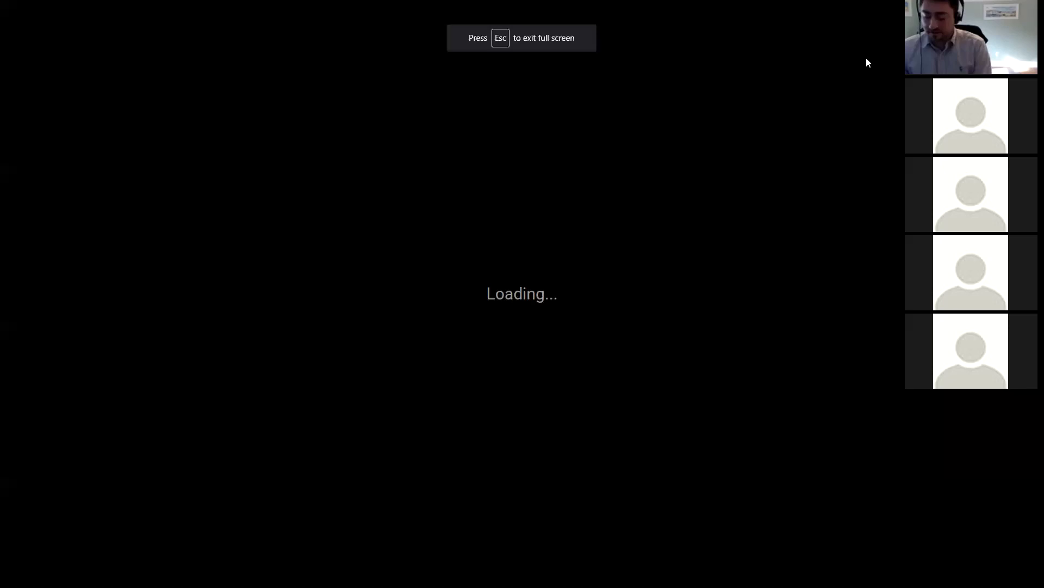
key(Right)
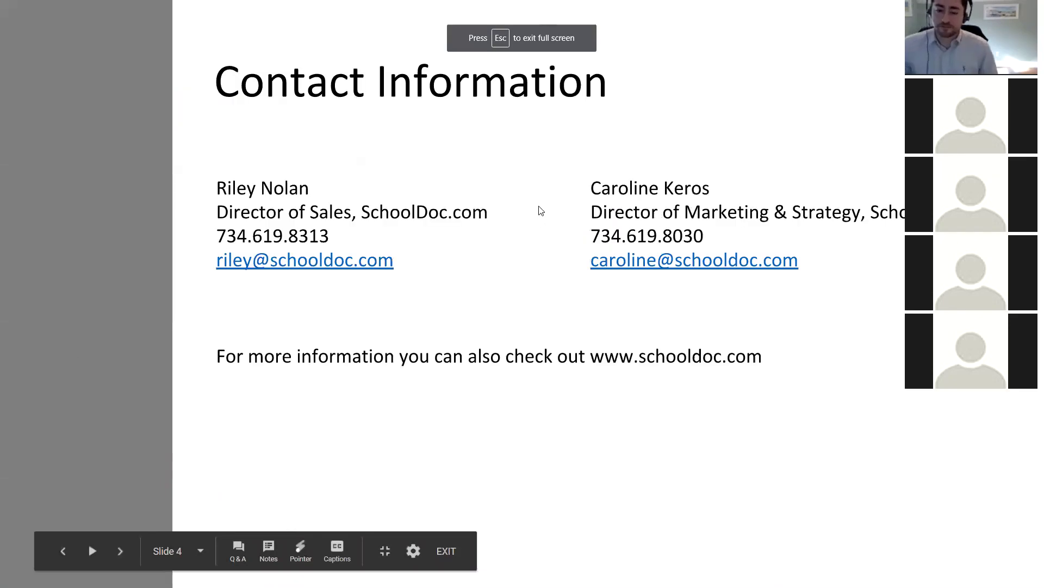